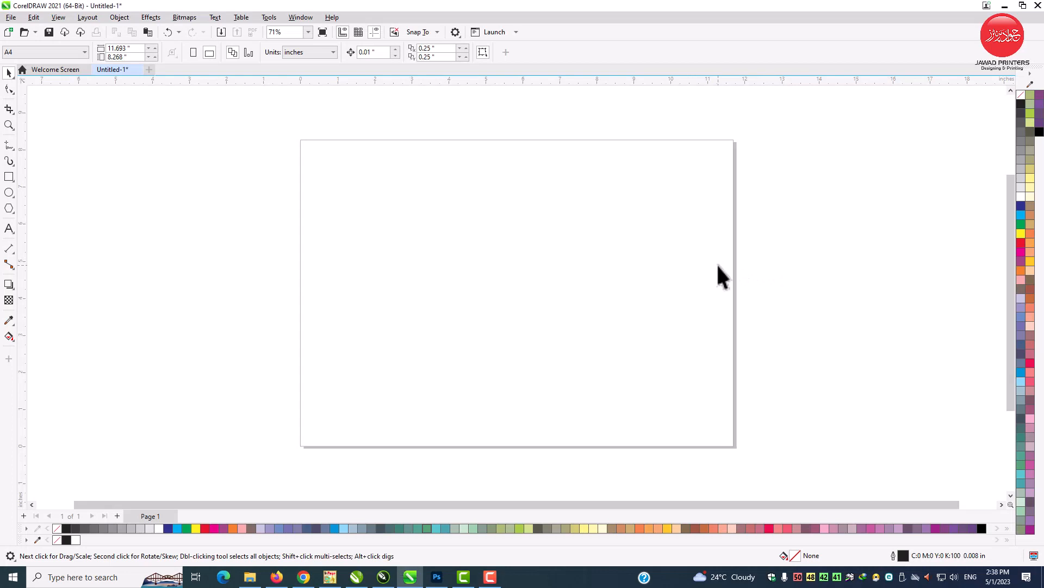
Step: Paste the two leaf images, centre the green leaf on the page and move the orange maple leaf off to the side
key(ctrl+v)
drag(987, 322, 907, 321)
click(912, 357)
drag(912, 357, 913, 283)
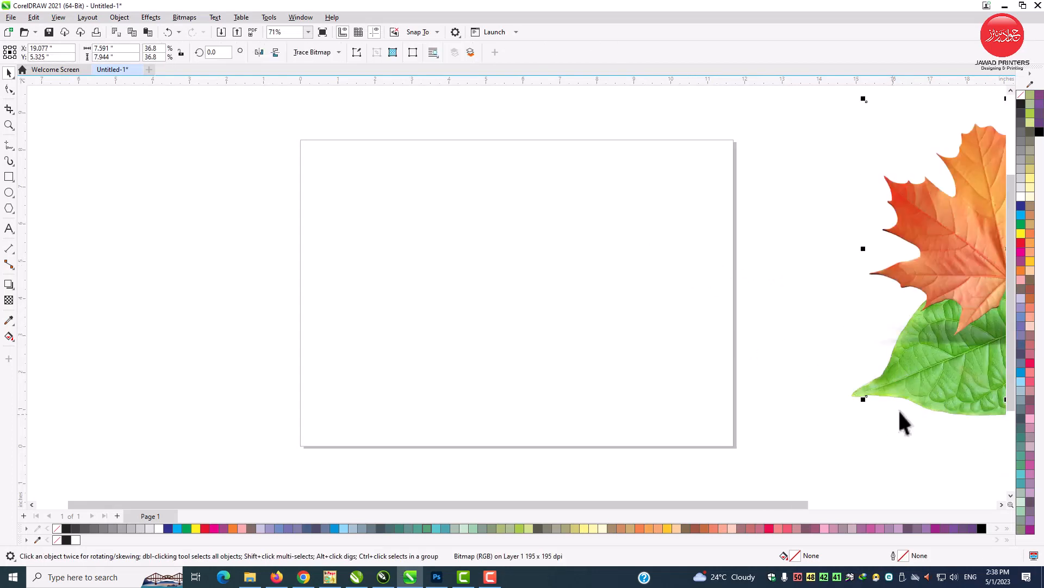
drag(952, 409, 459, 379)
drag(875, 252, 949, 301)
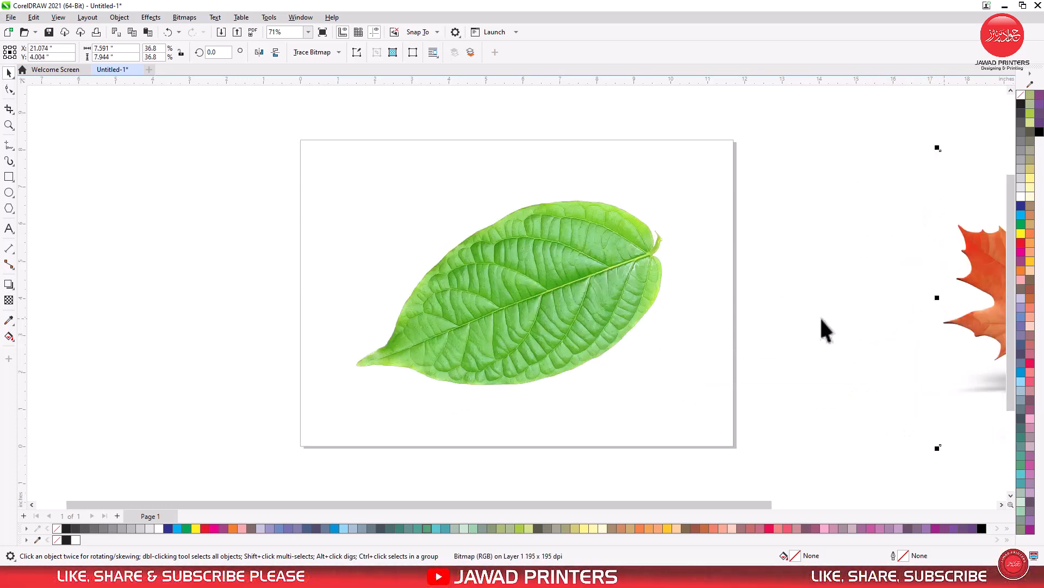
Step: Draw a circle about 0.55 in across on the upper half of the green leaf
click(568, 321)
click(9, 125)
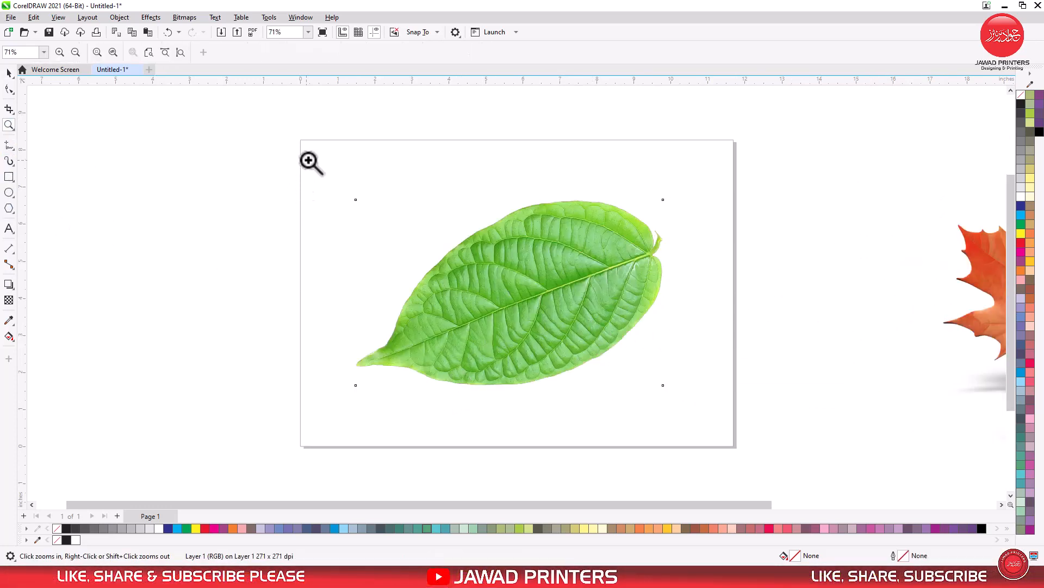
drag(495, 306, 728, 427)
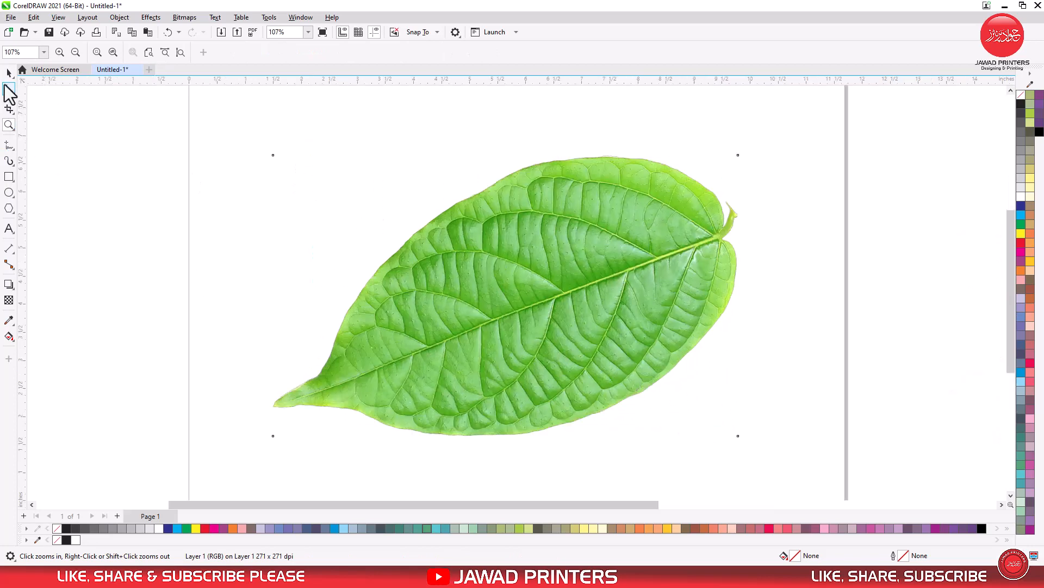
click(9, 74)
click(8, 194)
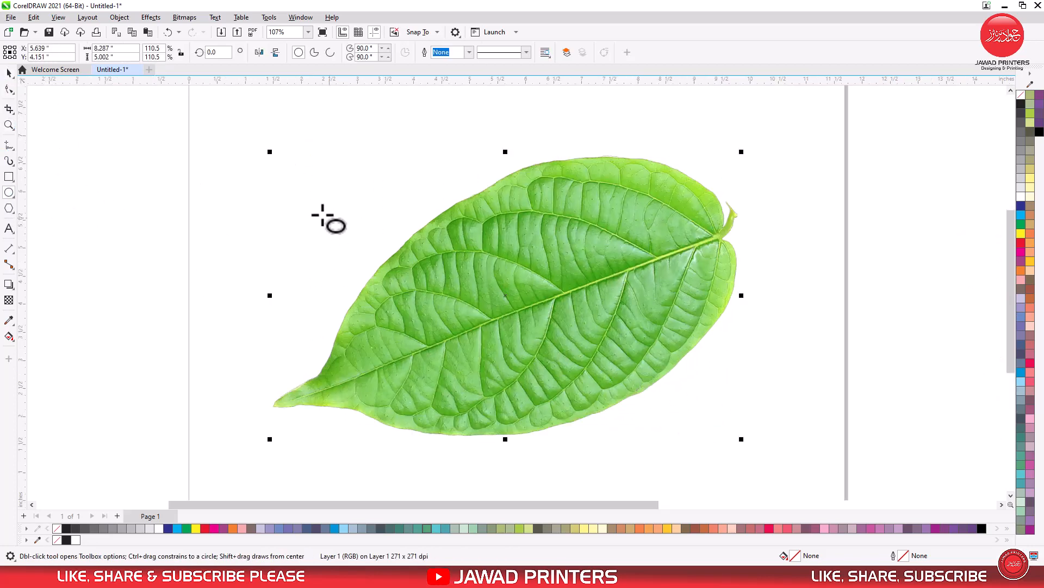
drag(449, 249, 487, 287)
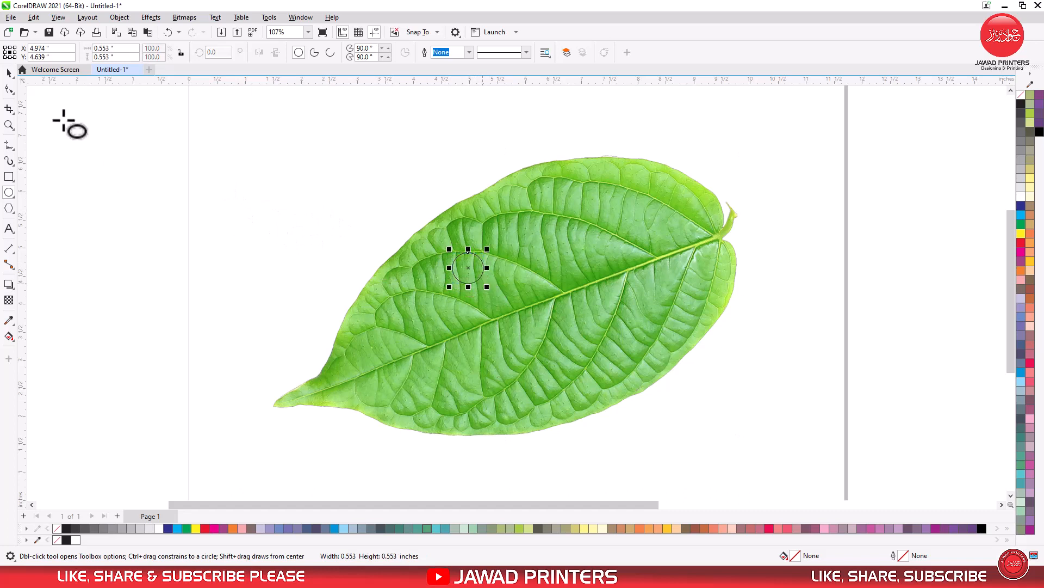
click(9, 73)
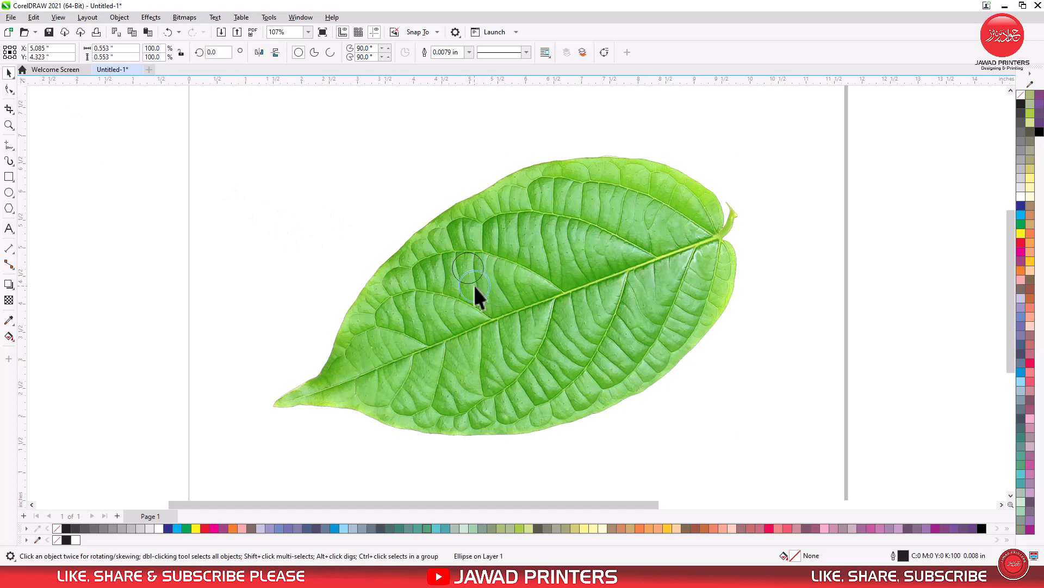
Step: Enlarge the circle to about 0.59 in, shift it slightly up the leaf and fill it with white
click(9, 125)
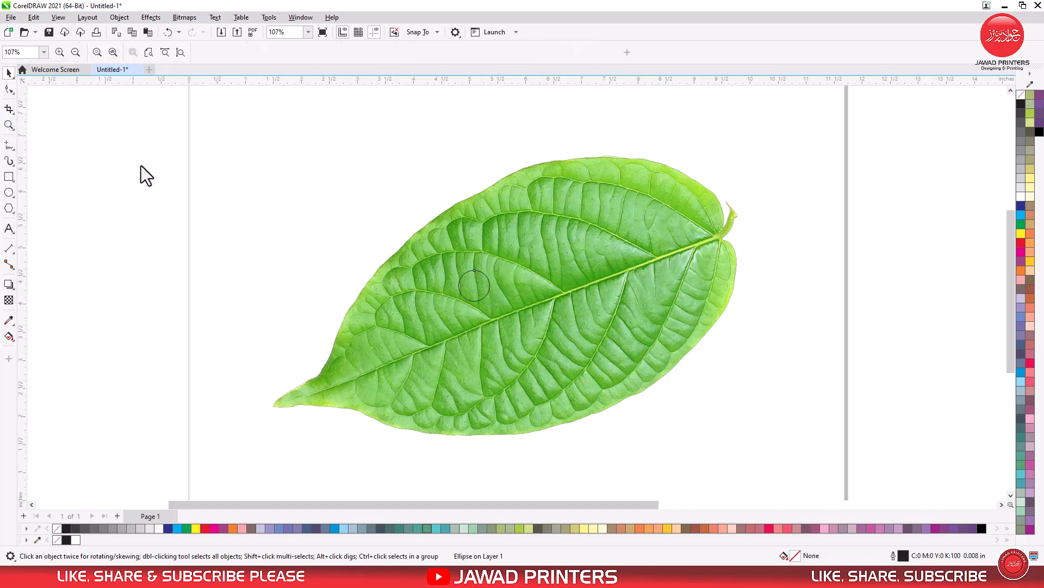
drag(411, 246, 624, 346)
click(9, 72)
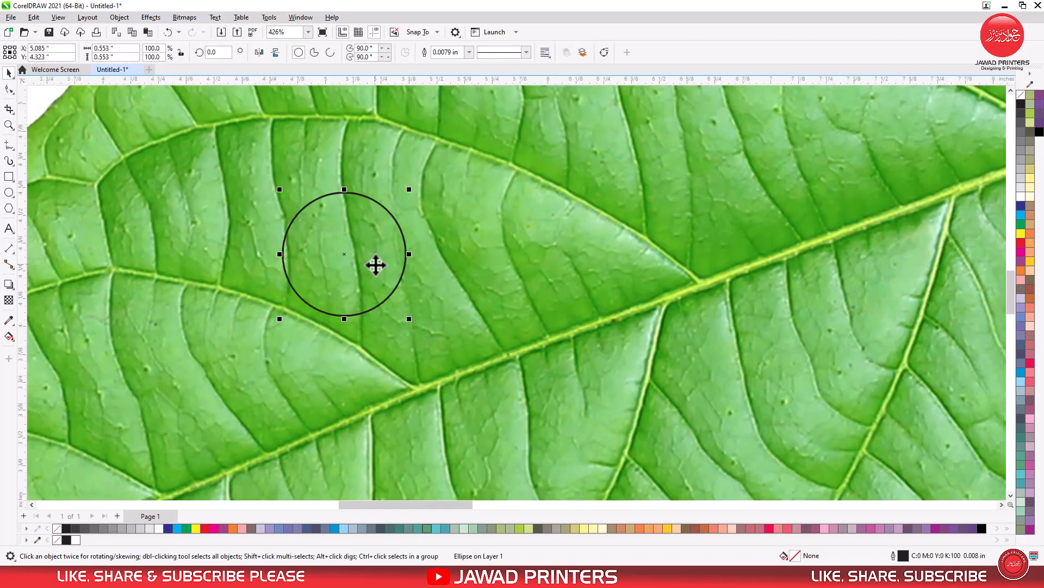
drag(358, 251, 356, 250)
drag(396, 310, 404, 319)
drag(344, 255, 334, 241)
click(159, 527)
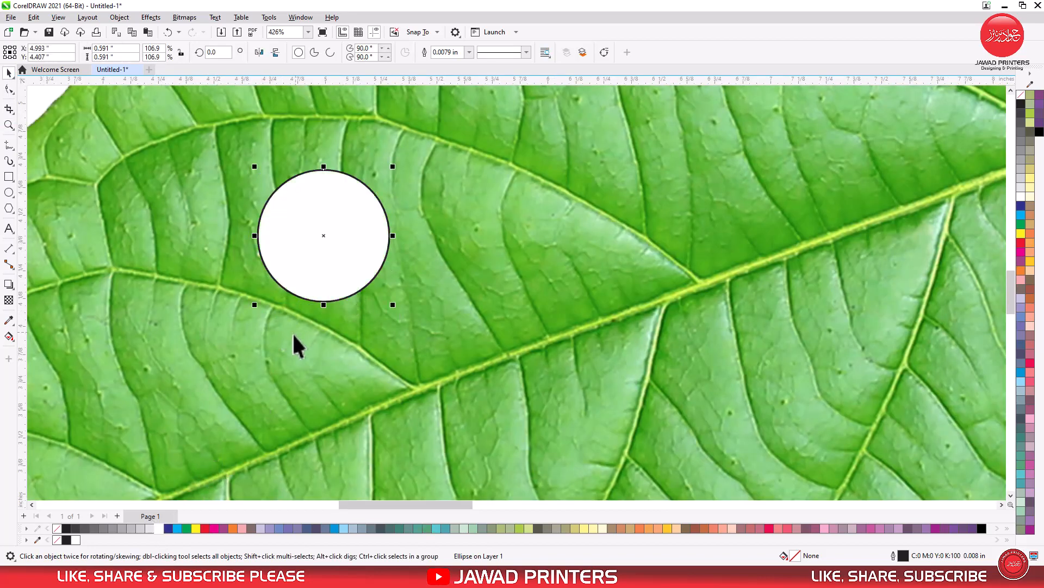
Step: Add a drop shadow straight below the white circle, offset about -0.06 in, with an opacity of 75
click(11, 286)
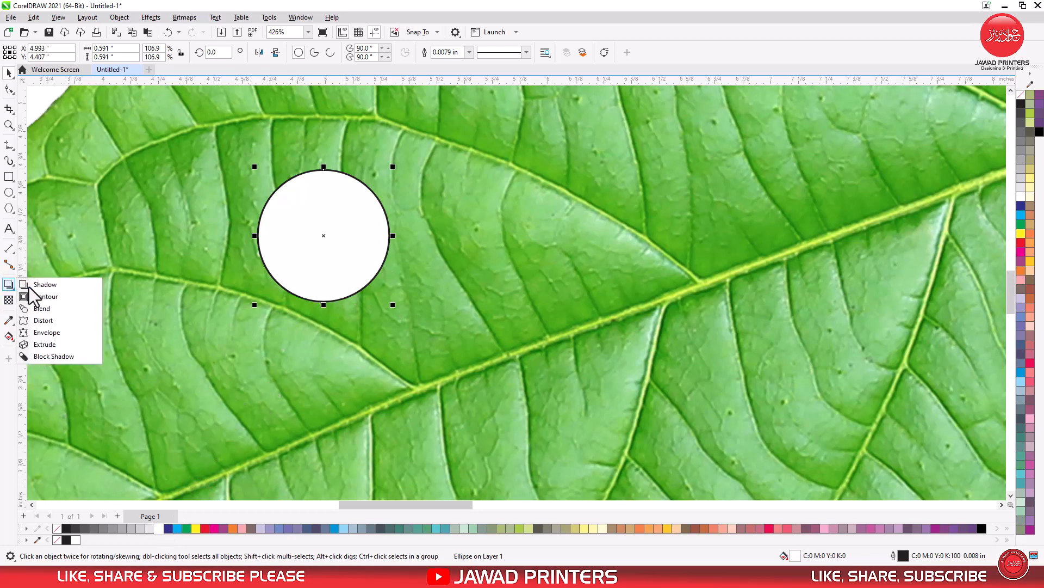
click(56, 284)
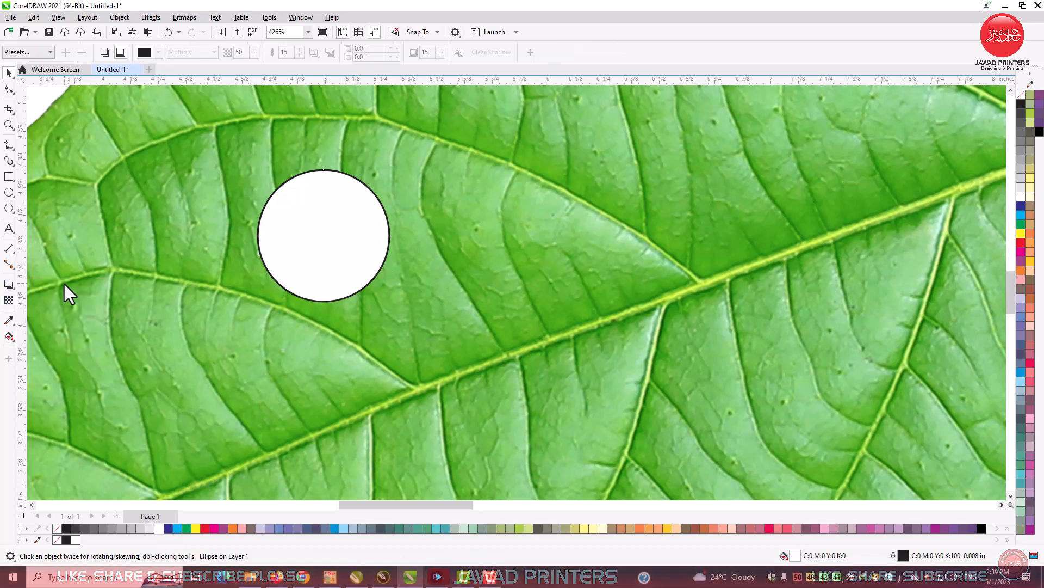
click(104, 54)
drag(324, 233, 315, 315)
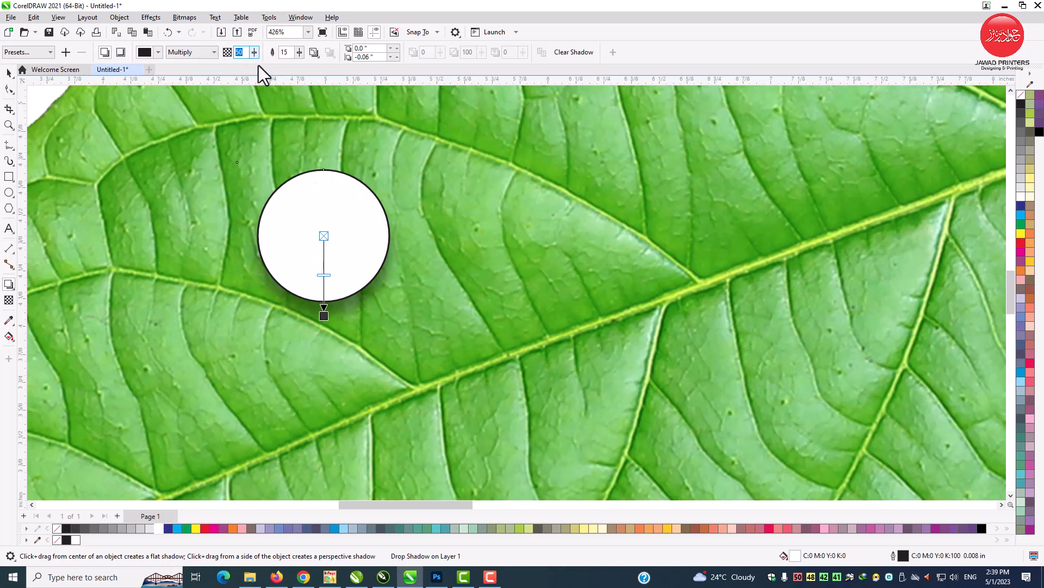
text(75)
key(Return)
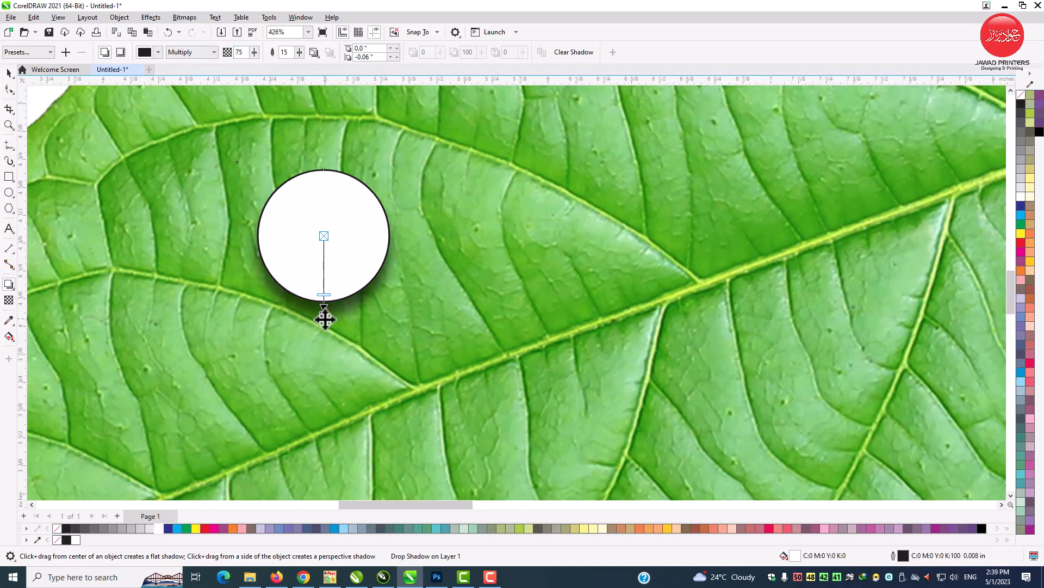
Step: Lower the drop shadow to a vertical offset of about -0.074 in and set its opacity to 80
drag(324, 318, 325, 320)
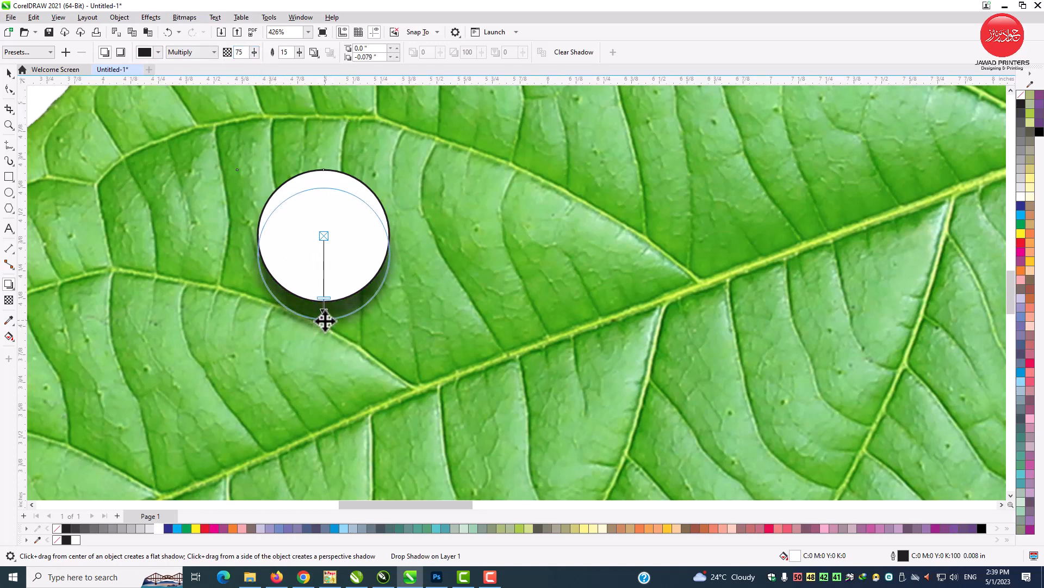
key(z)
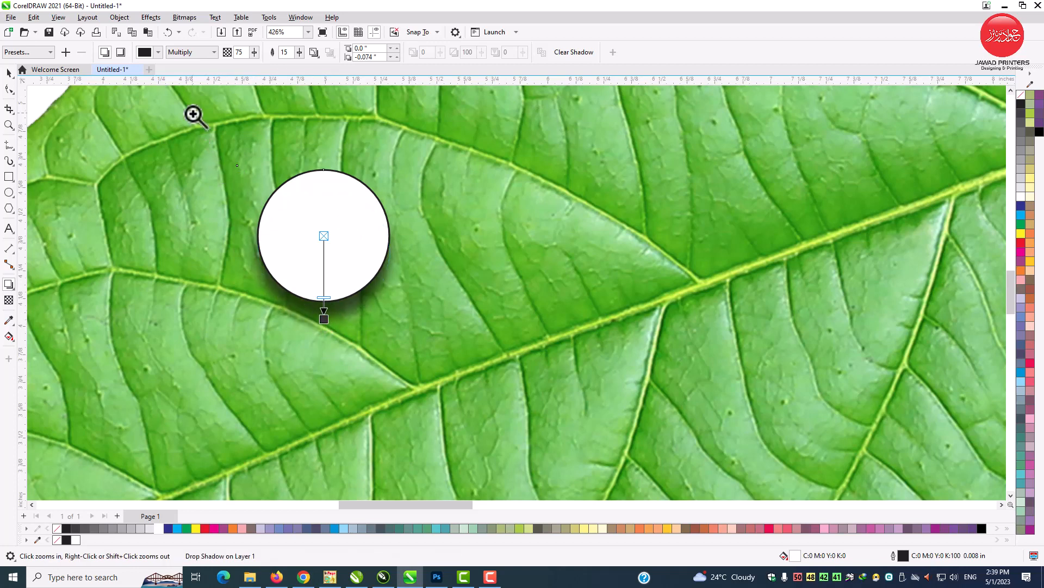
click(461, 350)
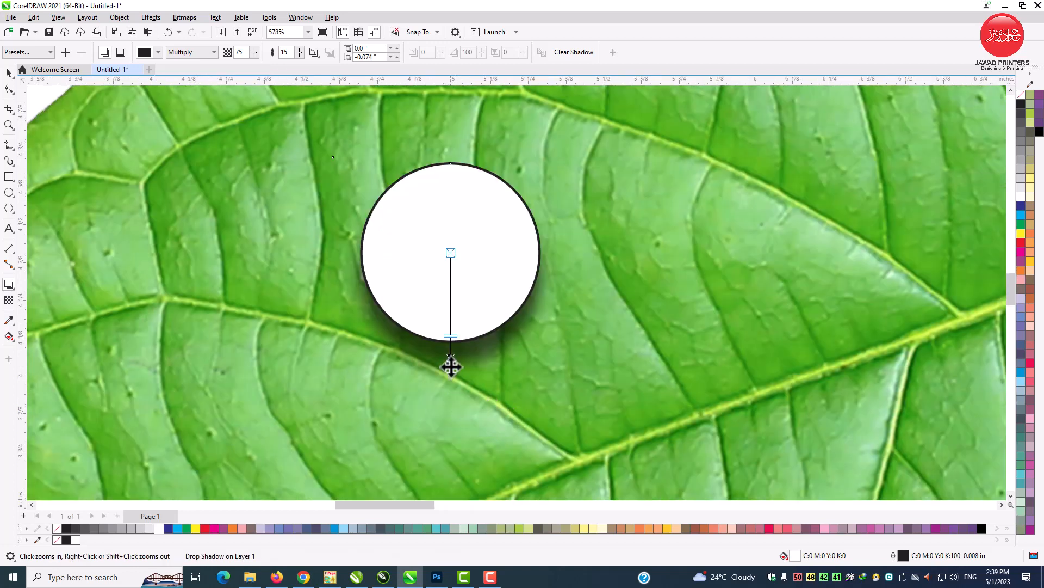
text(80)
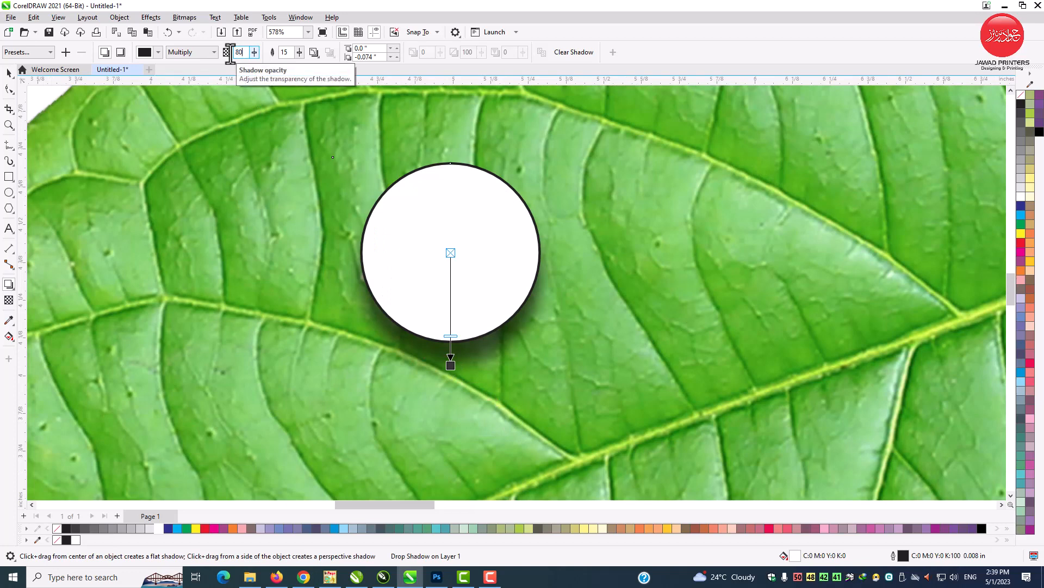
click(9, 73)
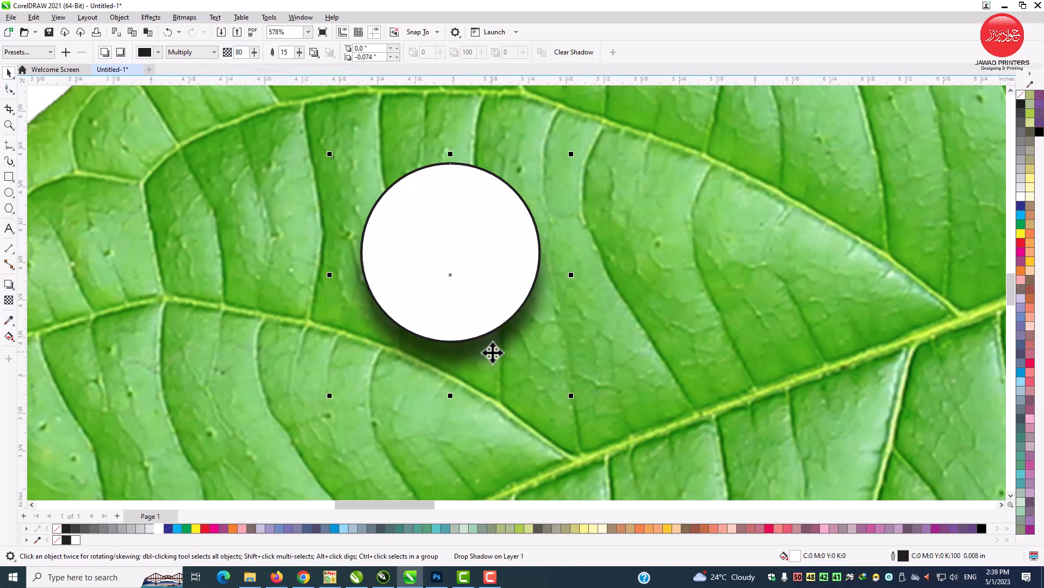
Step: Break the drop shadow apart from the circle and check the separation by test-moving the circle, undoing the trial moves
mouse_move(492, 353)
mouse_down()
mouse_move(513, 368)
mouse_move(501, 362)
mouse_up()
key(ctrl+z)
click(151, 18)
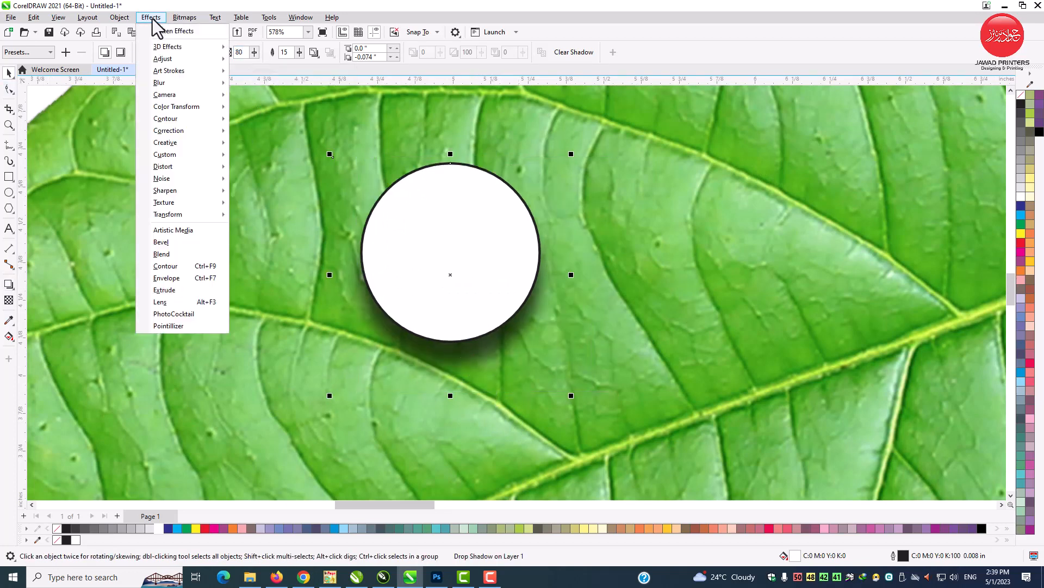
click(120, 18)
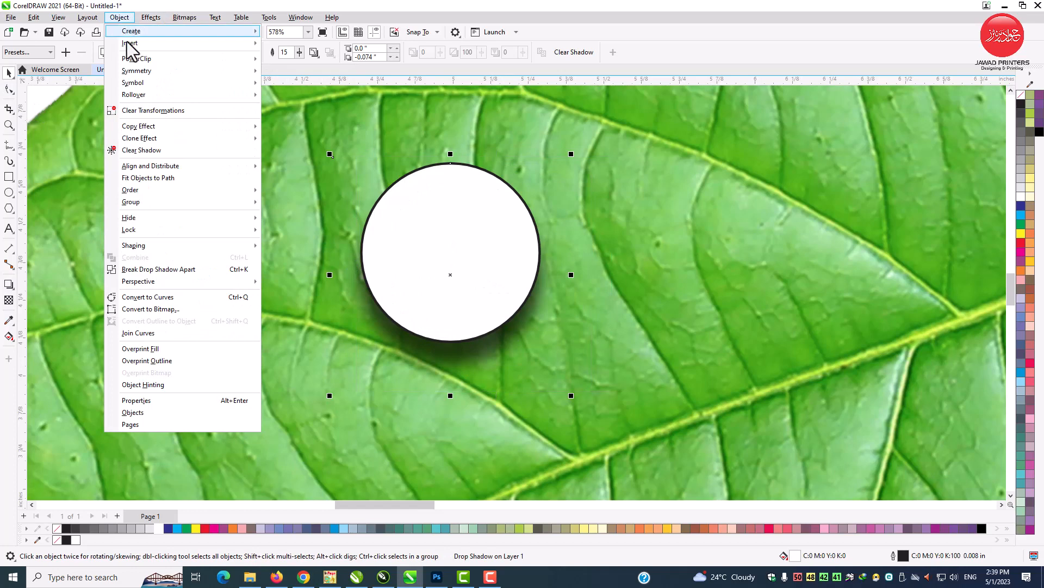
click(221, 271)
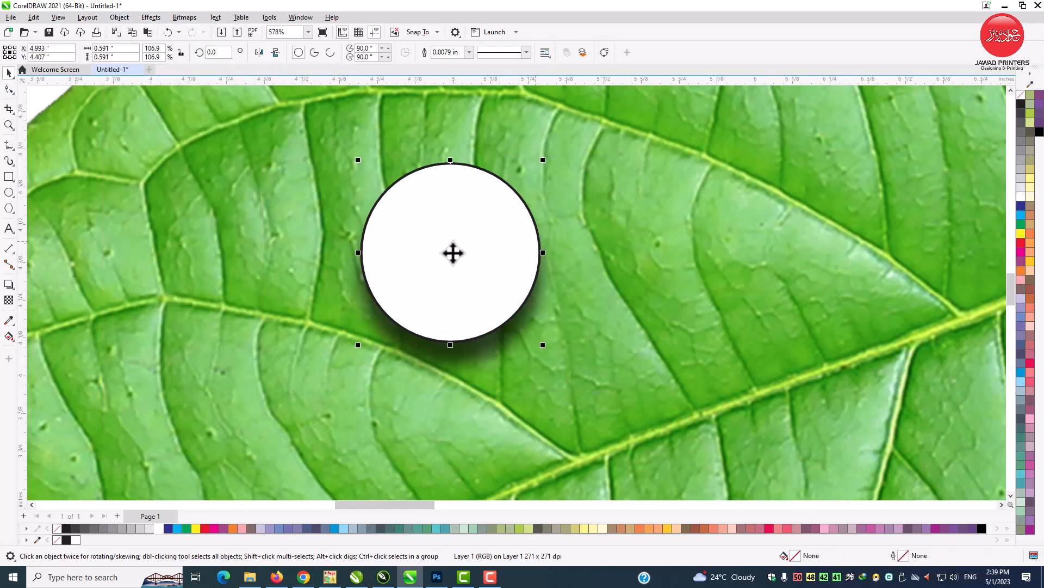
drag(453, 252, 556, 249)
key(ctrl+z)
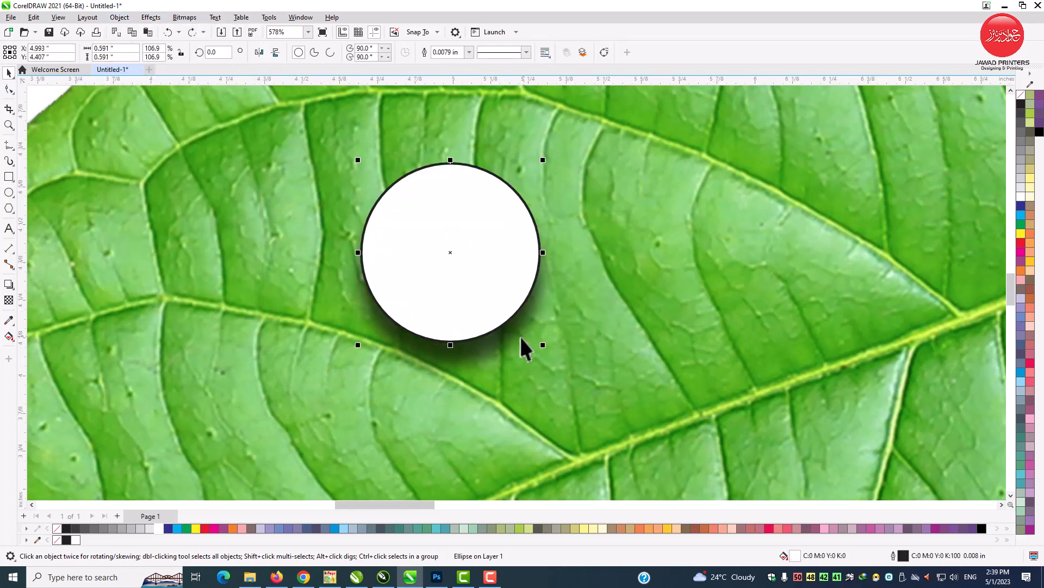
shift+click(501, 366)
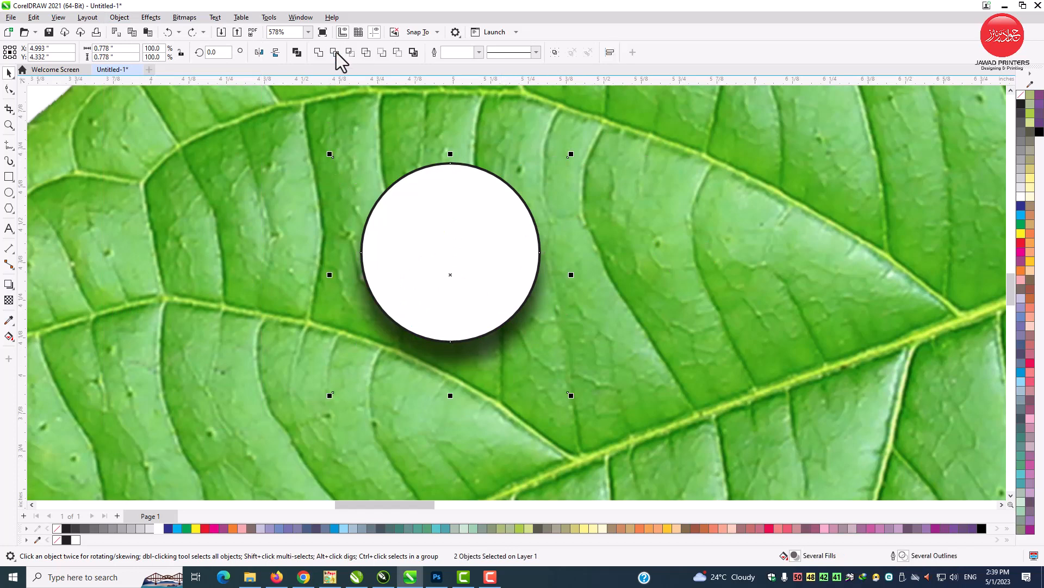
click(503, 247)
drag(504, 247, 371, 255)
key(ctrl+z)
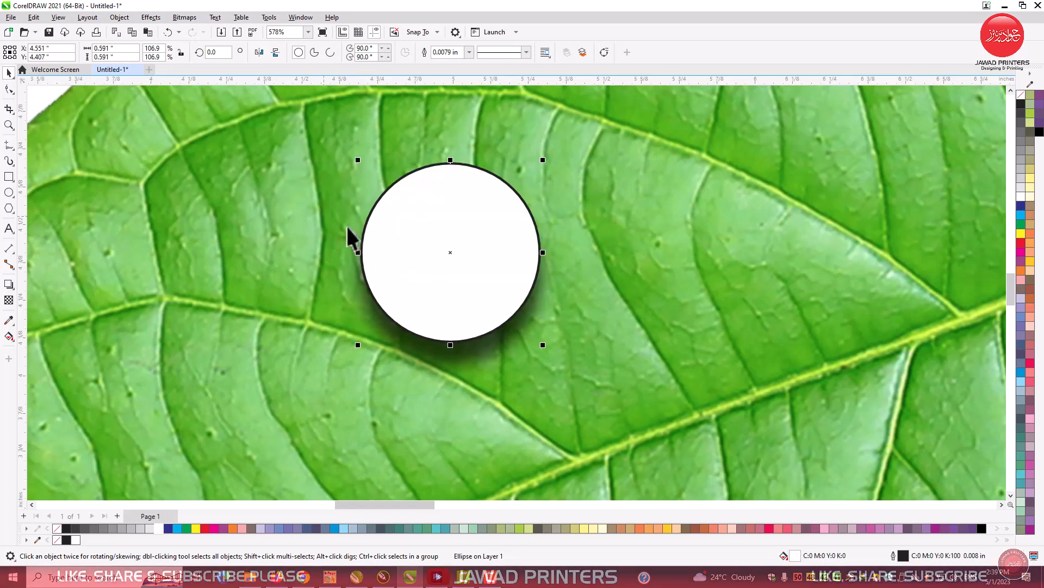
shift+click(473, 348)
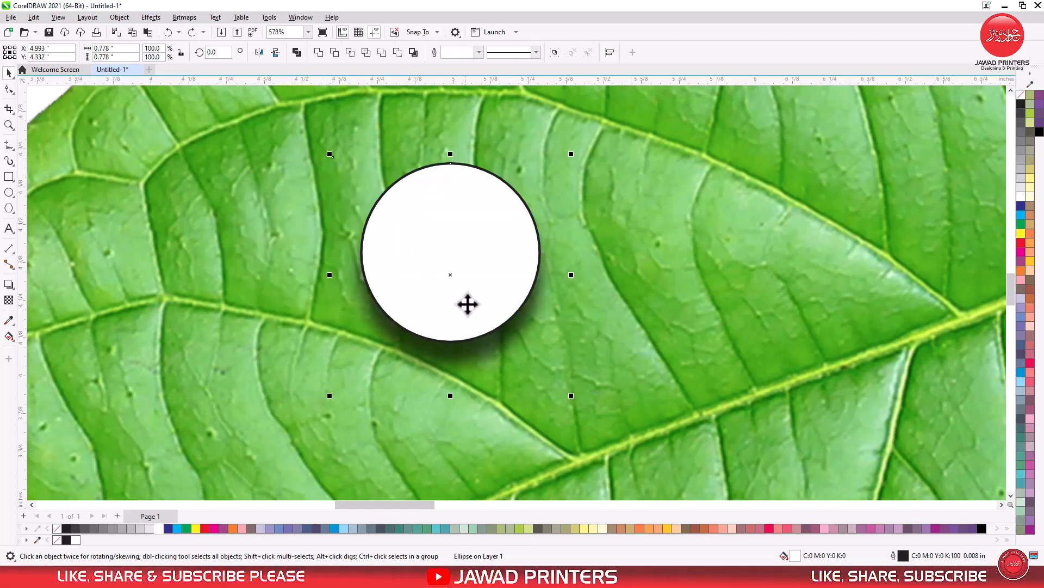
drag(467, 304, 335, 302)
key(ctrl+z)
Step: Trim the detached shadow with the circle, and check the cut by moving the circle aside and undoing that move
click(650, 297)
click(478, 265)
shift+click(483, 370)
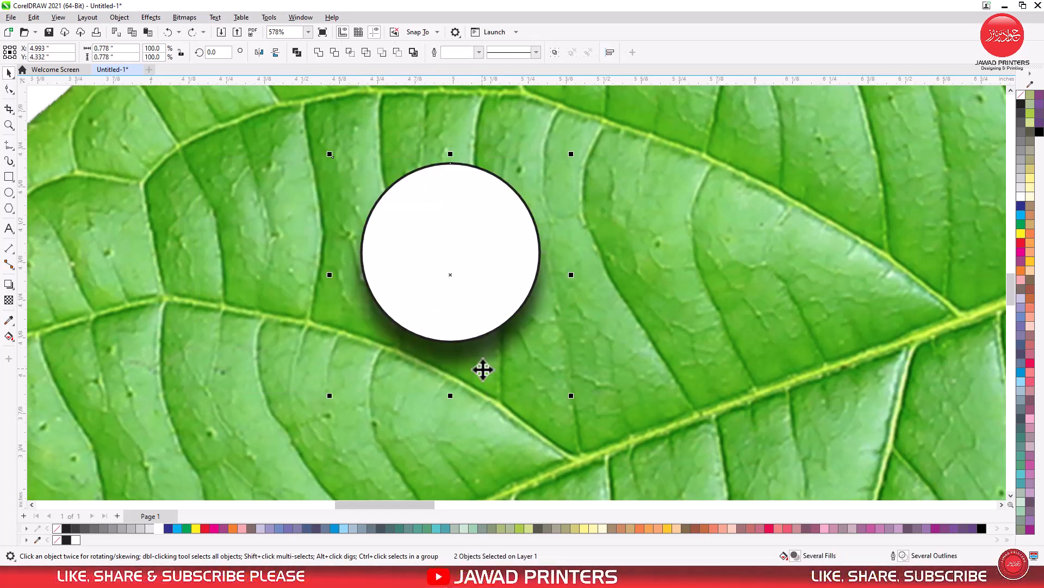
click(334, 51)
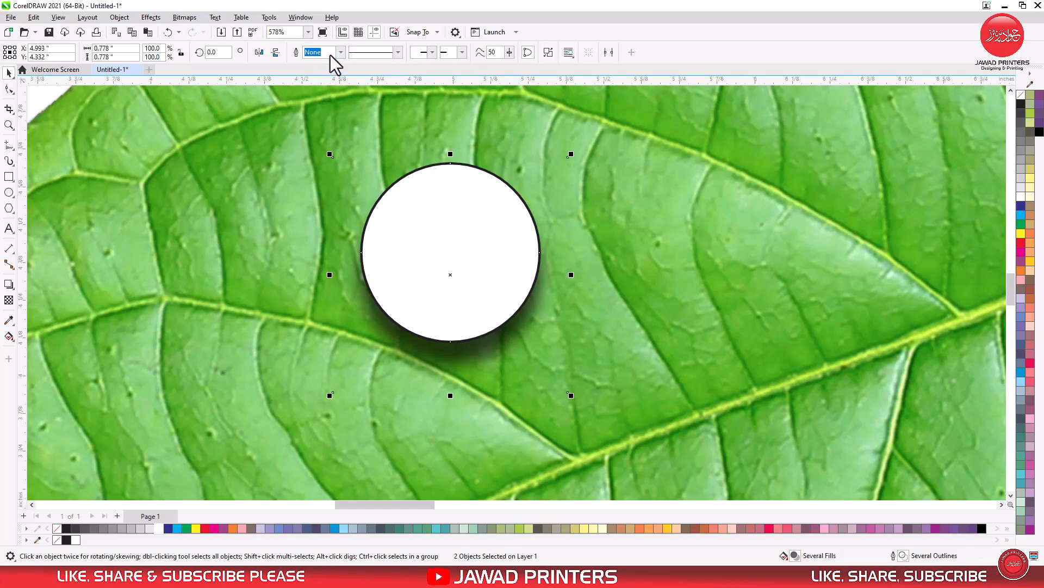
click(595, 180)
click(451, 266)
drag(451, 267, 542, 266)
key(ctrl+z)
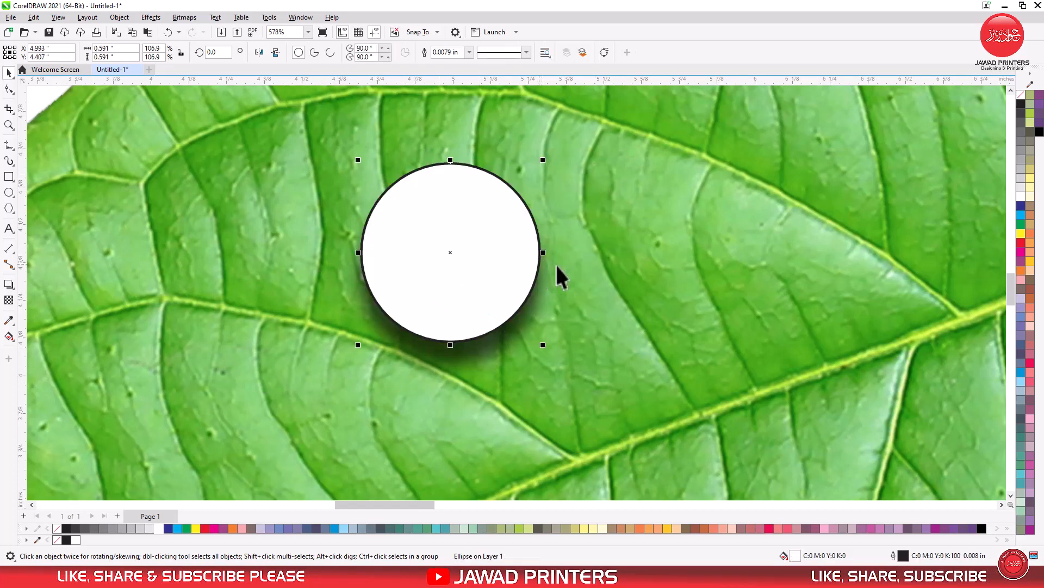
Step: Apply a shadow to the circle cast straight down by about 0.065 in and switch it to an inner shadow
click(10, 294)
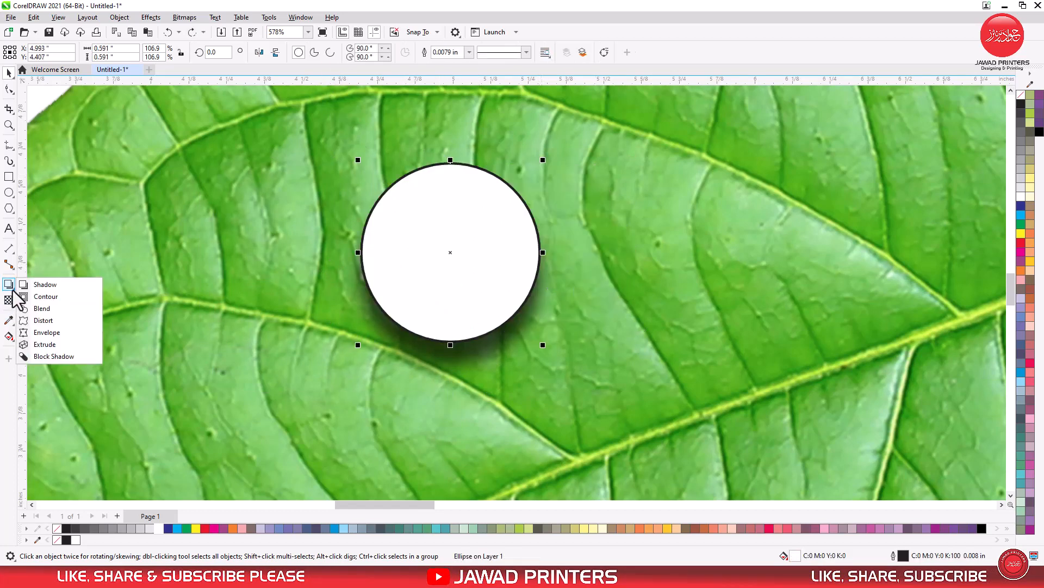
click(43, 285)
drag(464, 214, 451, 285)
drag(447, 247, 450, 363)
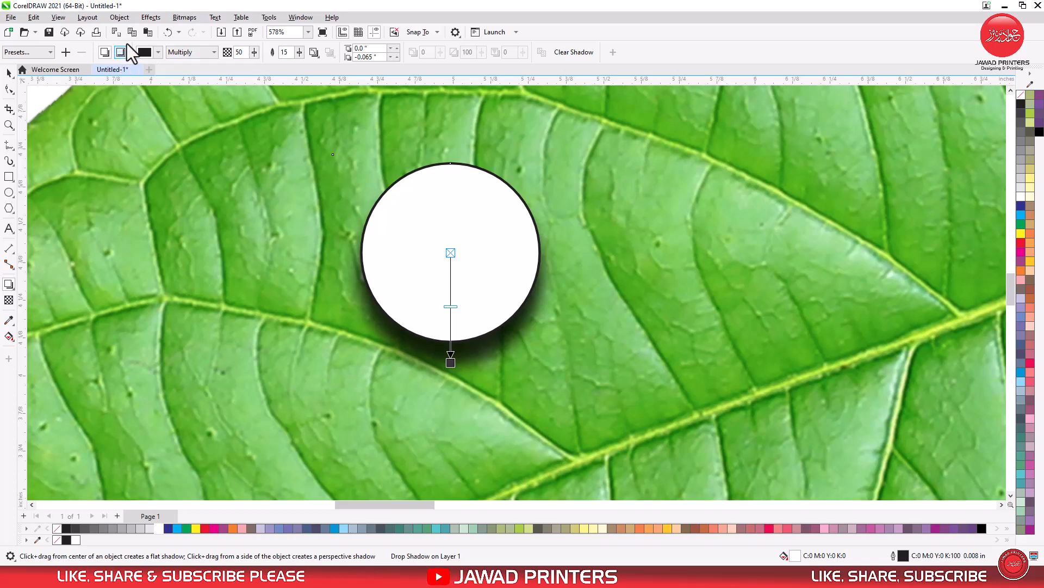
click(121, 54)
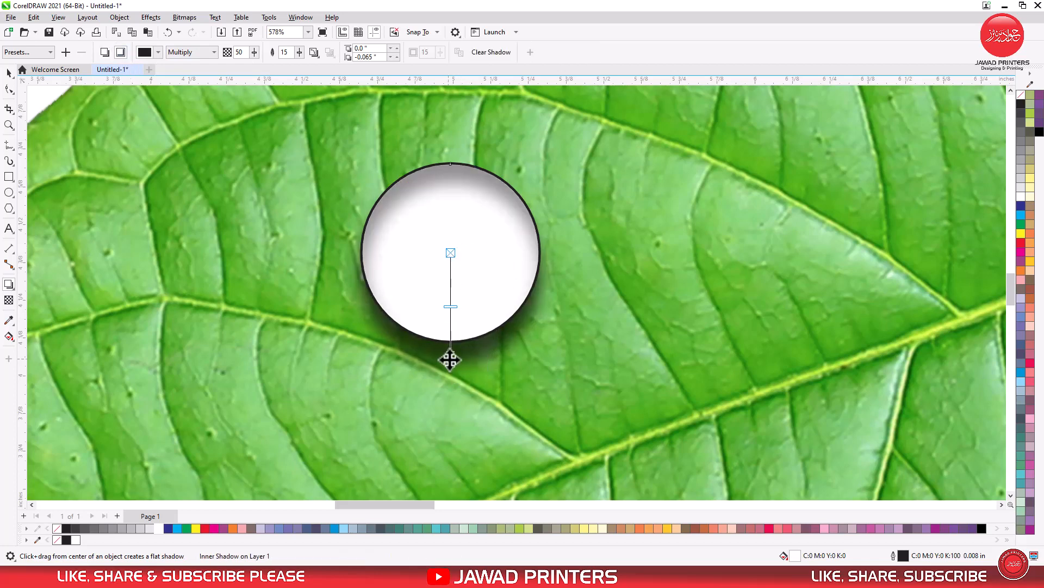
Step: Adjust the inner shadow's vertical offset to about -0.072 in and set its opacity to 40
drag(449, 359, 450, 364)
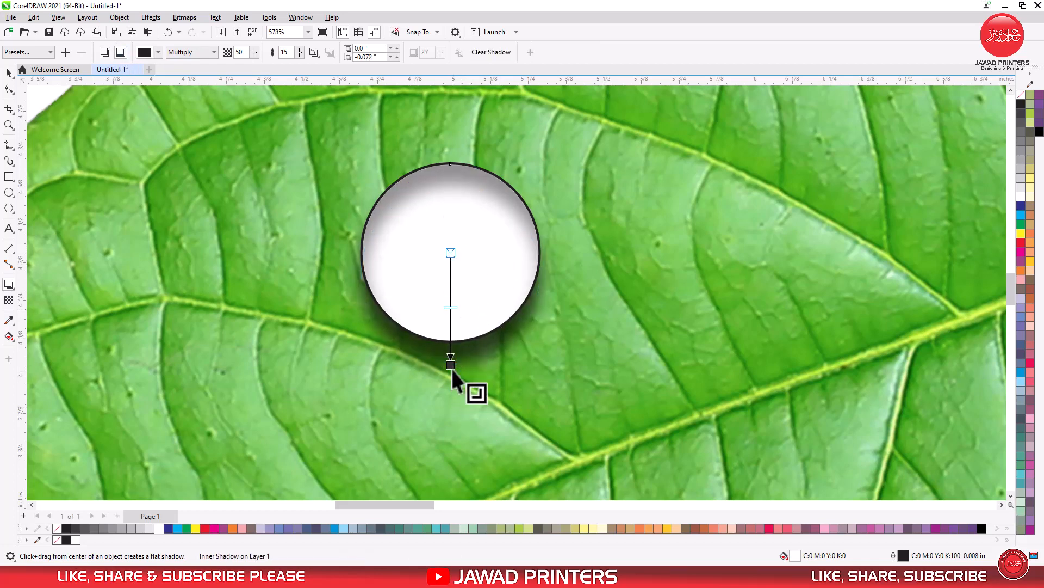
click(235, 54)
text(4)
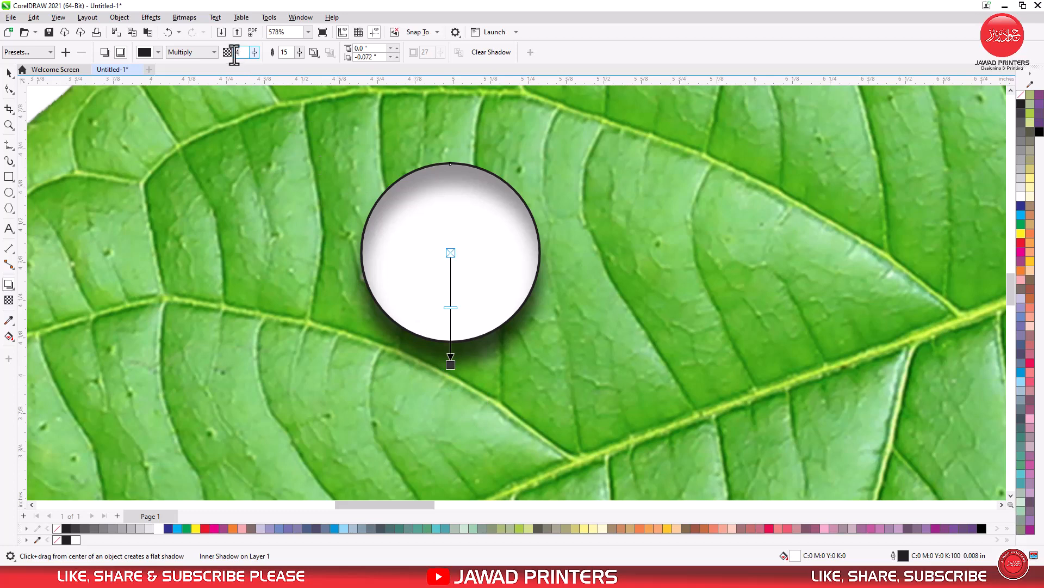
text(0)
key(Return)
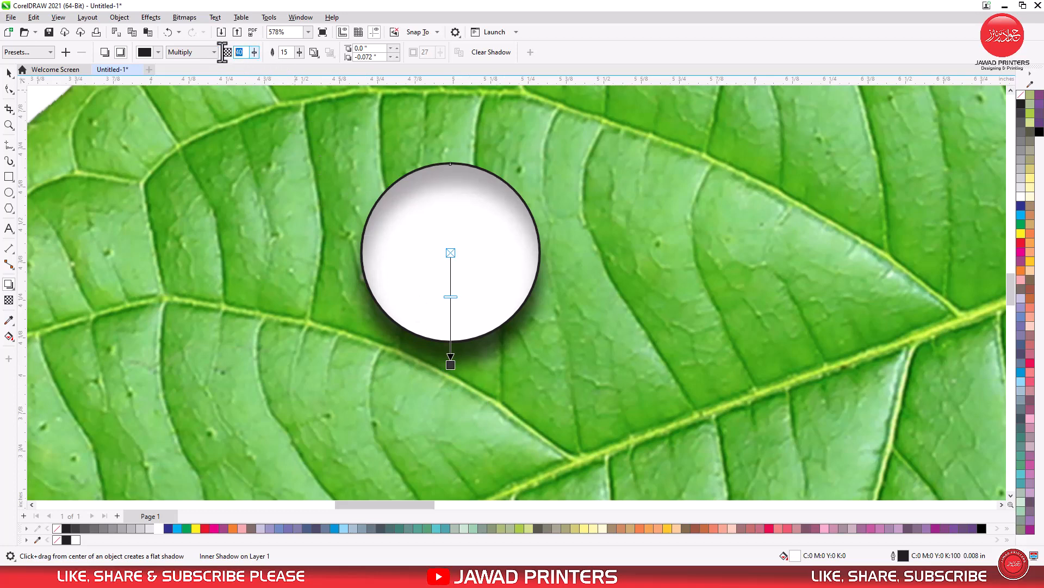
Step: Set the inner shadow's opacity to 50 and extend its vertical offset to about -0.095 in
text(50)
key(Return)
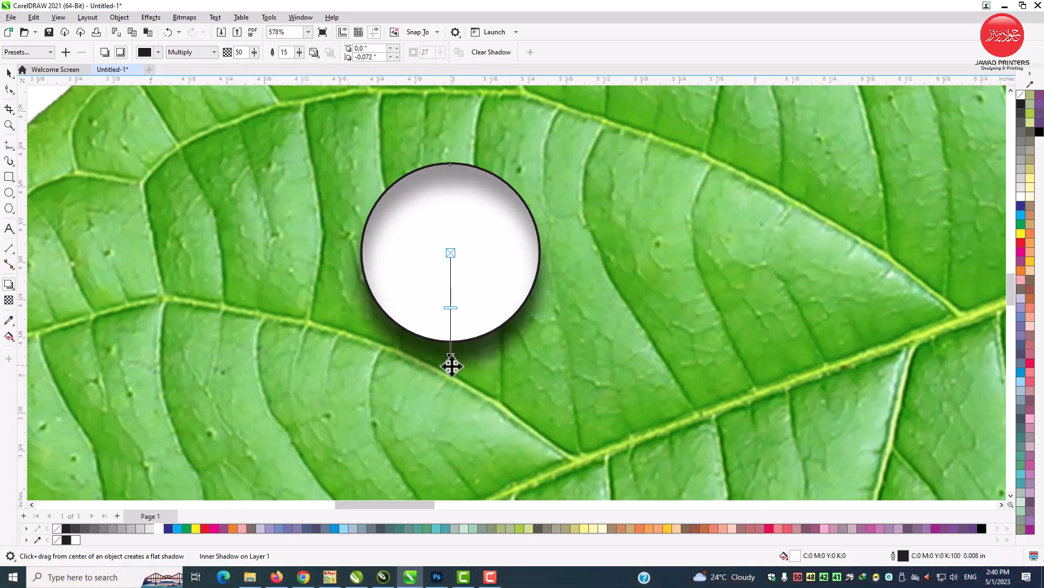
drag(451, 365, 451, 372)
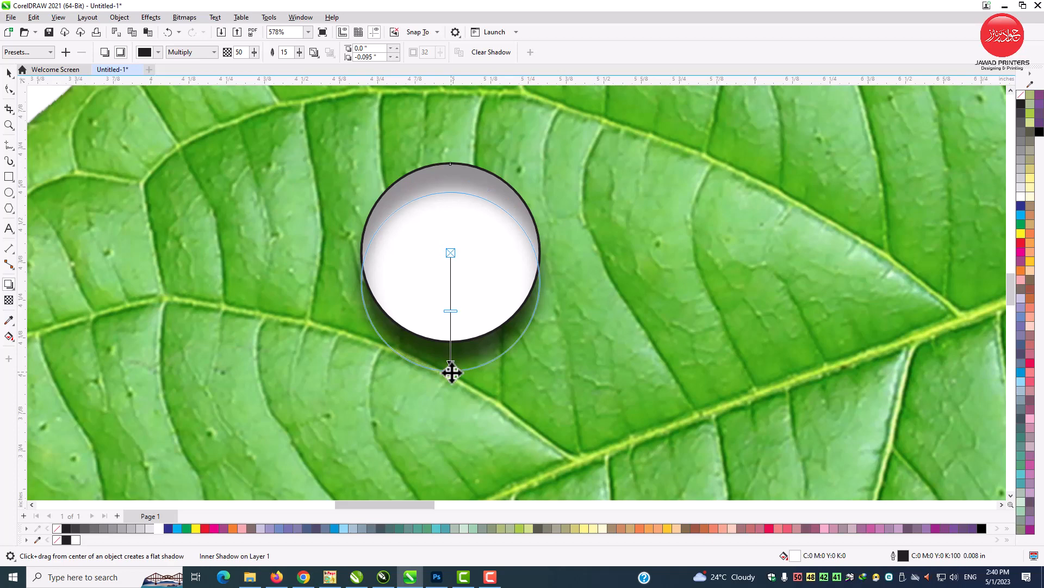
click(8, 73)
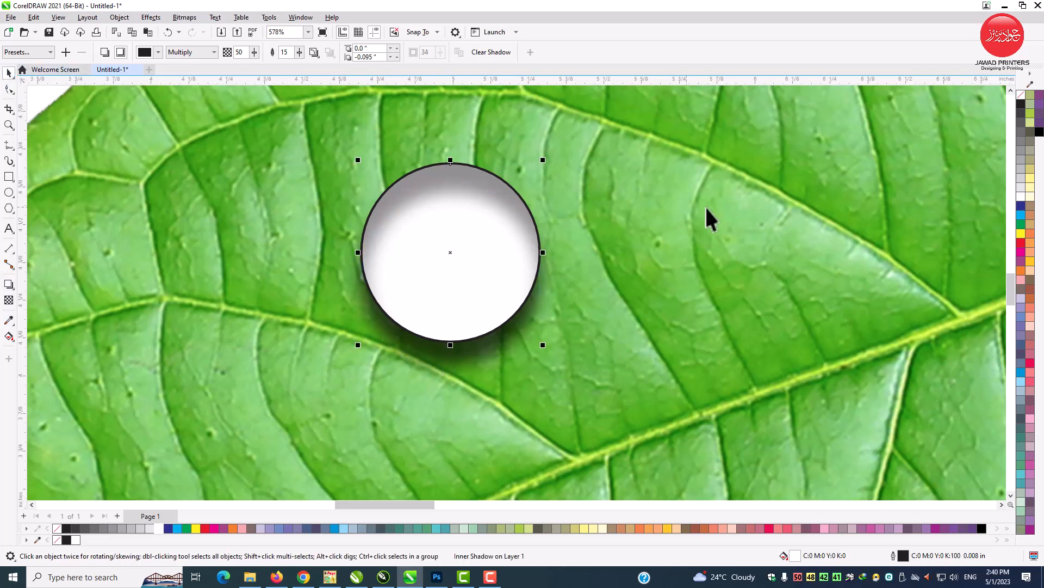
right_click(447, 193)
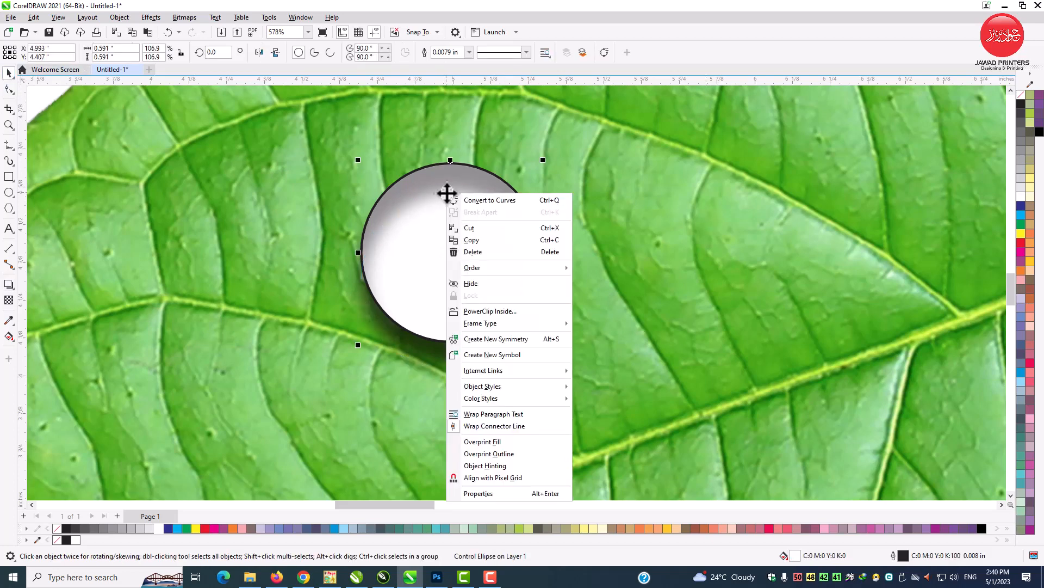
click(434, 193)
drag(434, 193, 500, 187)
key(ctrl+z)
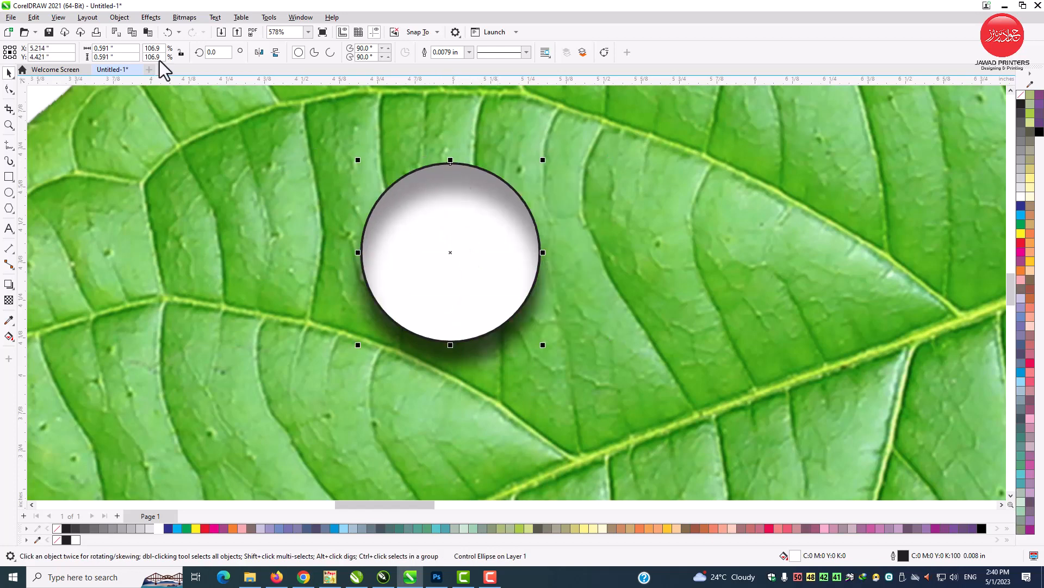
Step: Break the inner shadow apart, move it to the right of the circle, and test-move the circle, undoing only the circle's move
click(119, 18)
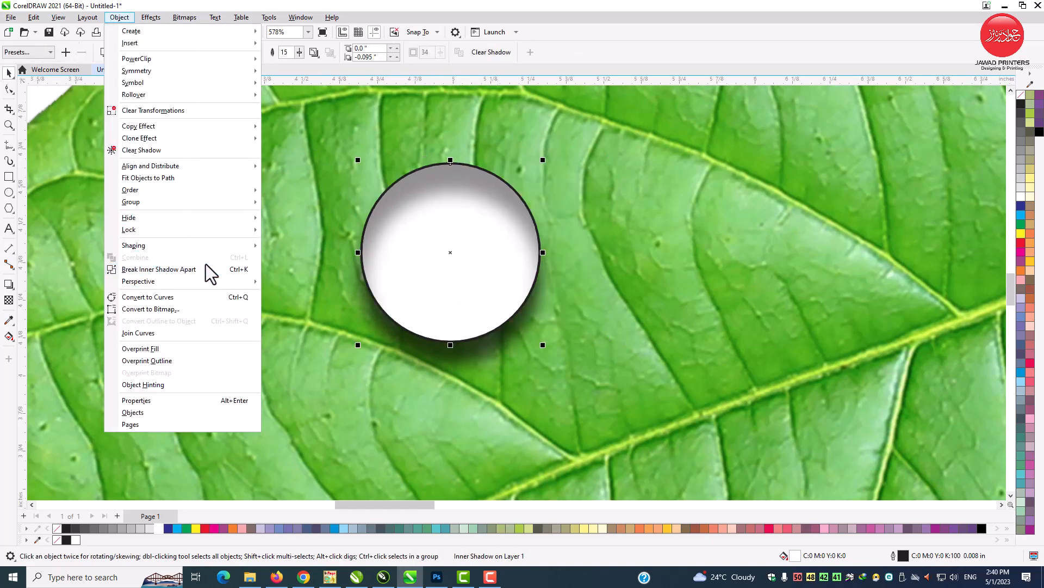
click(158, 269)
drag(435, 251, 574, 221)
click(419, 213)
drag(456, 247, 387, 245)
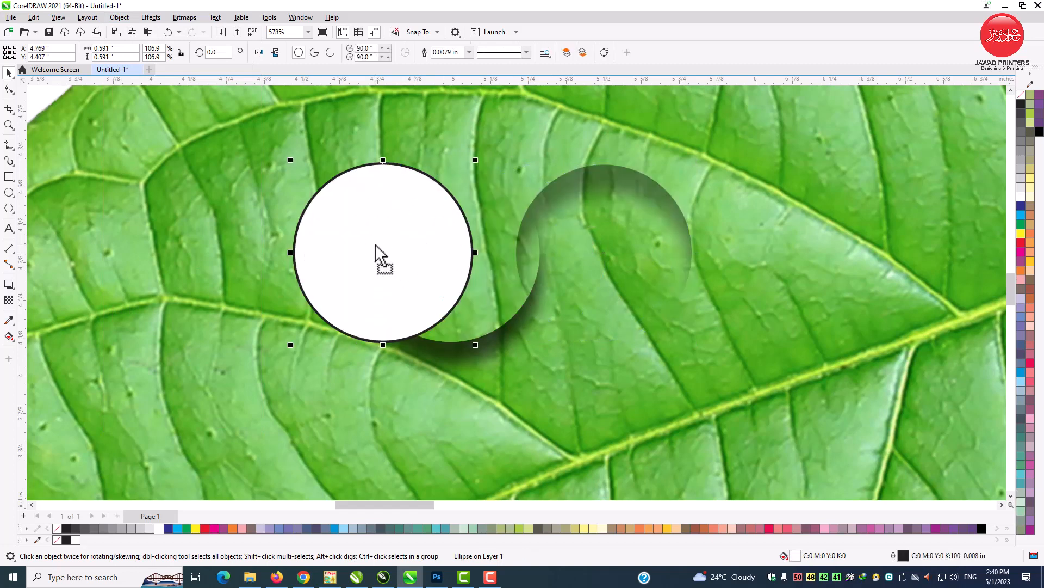
key(ctrl+z)
Step: Remove both the outline and the fill from the white circle
right_click(56, 529)
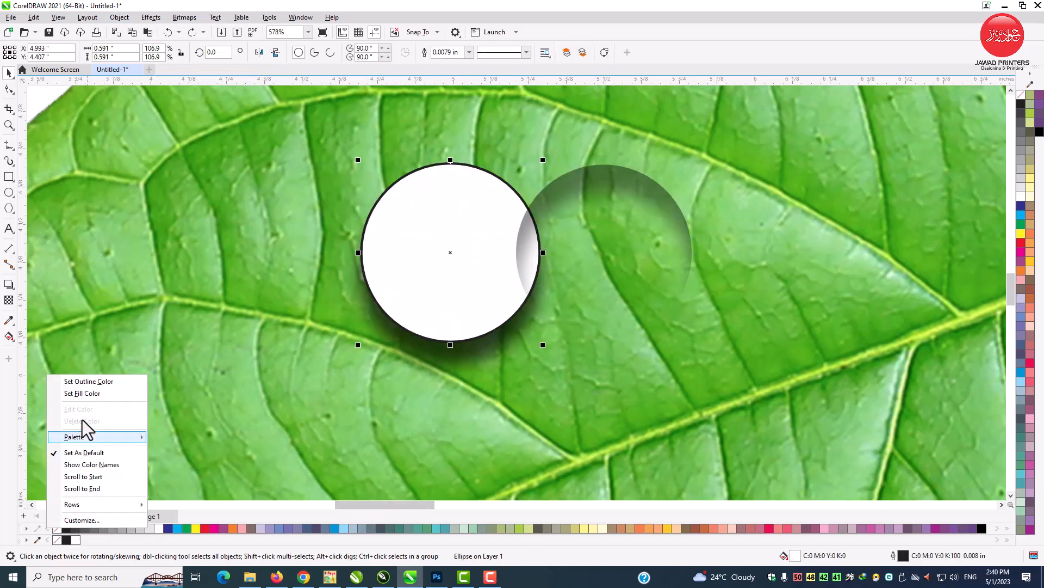
click(97, 385)
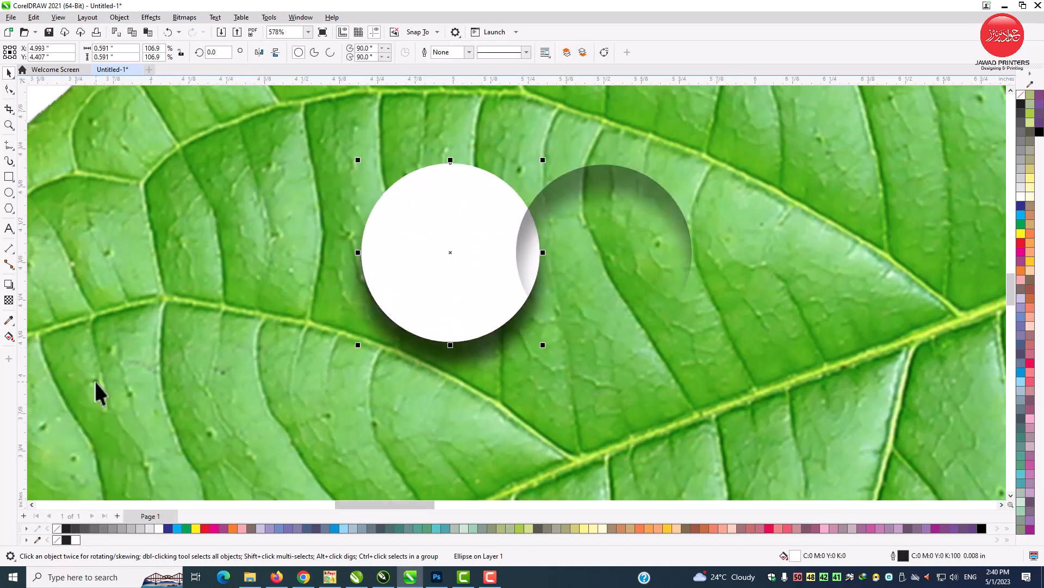
click(57, 529)
Step: Align the detached inner shadow with the unfilled circle along their vertical centers
click(604, 214)
shift+click(467, 315)
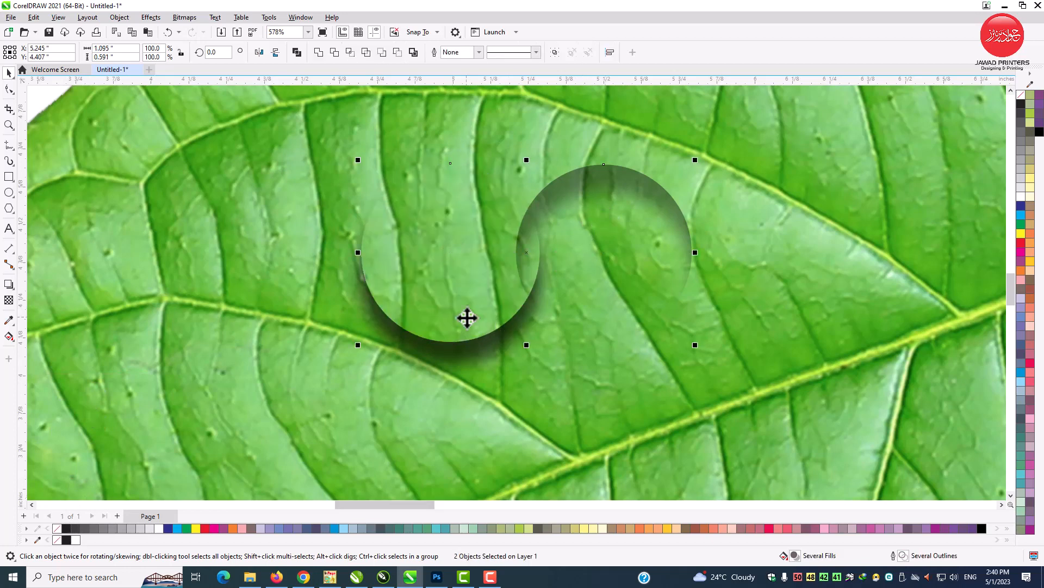
key(c)
scroll(497, 315, down, 3)
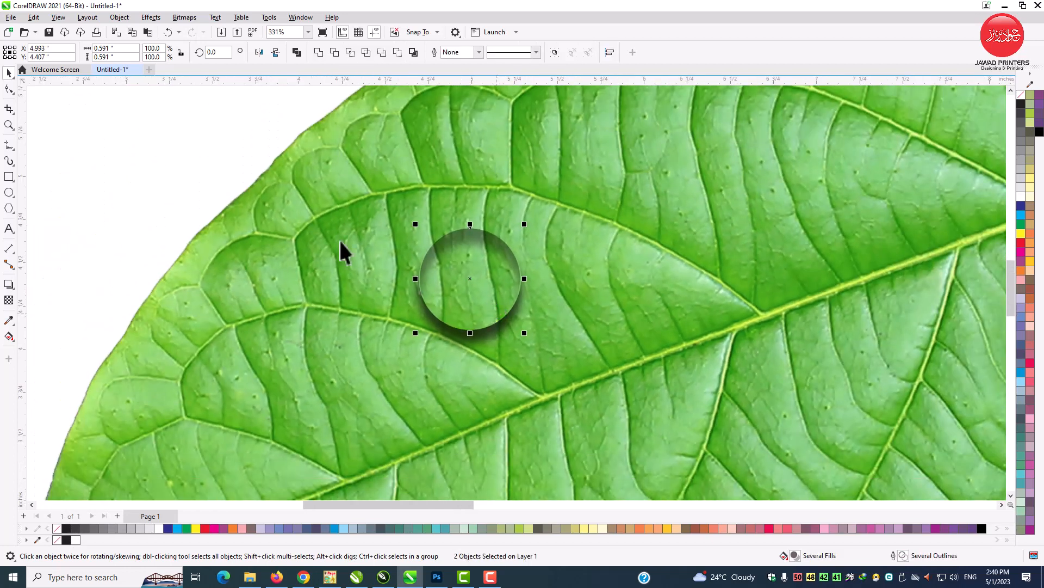
click(335, 239)
drag(336, 240, 127, 186)
key(ctrl+z)
Step: Select the circle and both shadows on the leaf and group the three objects
scroll(472, 315, down, 2)
scroll(314, 283, down, 1)
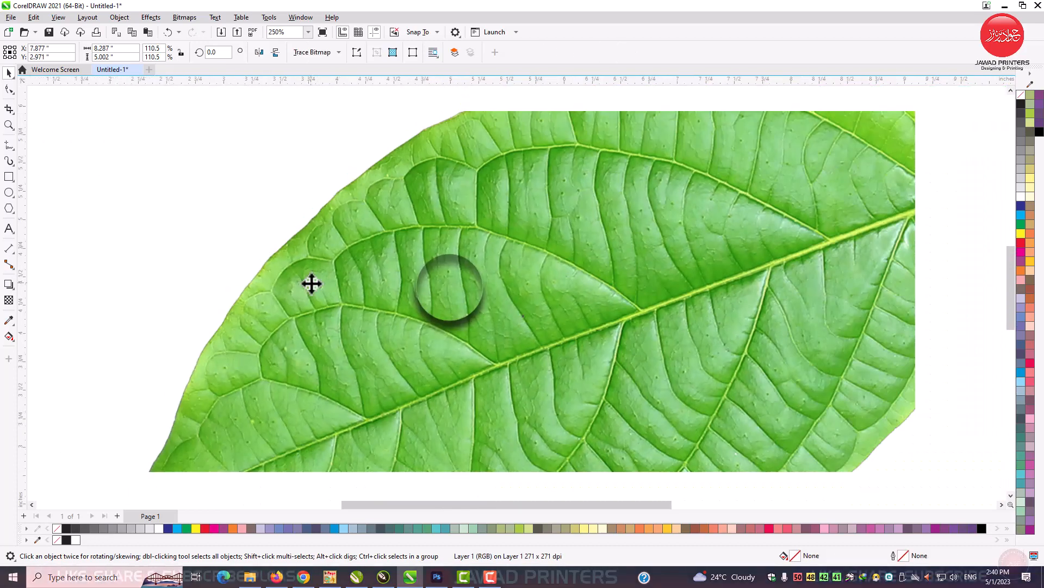
drag(34, 133, 559, 362)
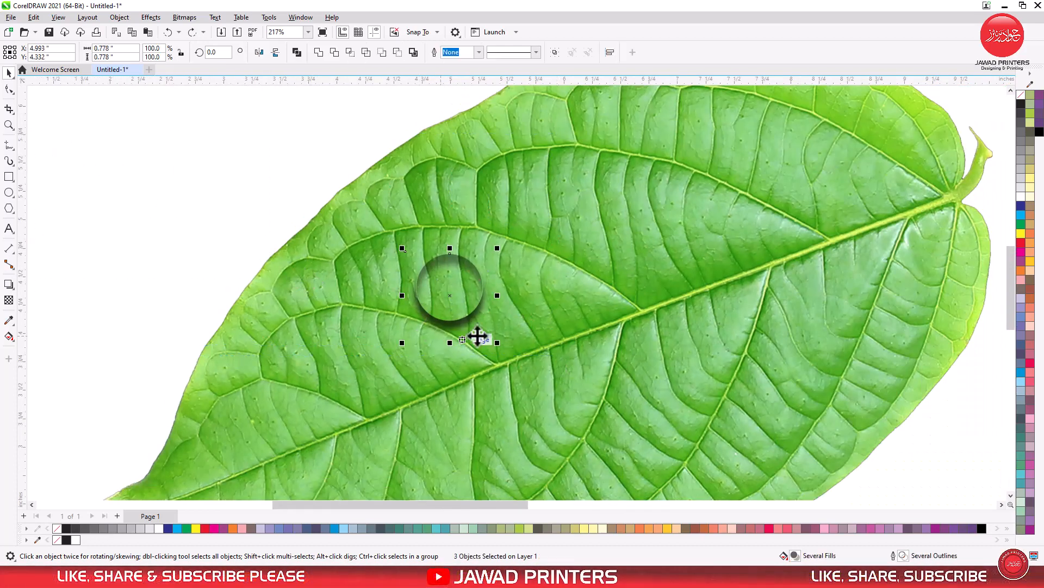
click(556, 52)
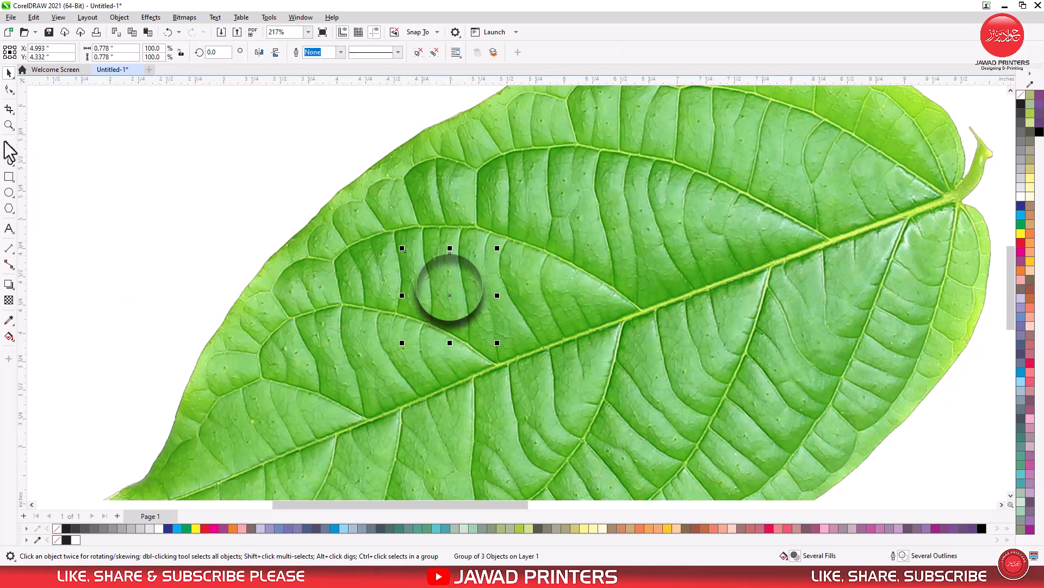
Step: Enlarge the inner shadow within the group from its center to about 0.59 in so it meets the outer shadow's edge
click(9, 124)
drag(401, 212, 599, 368)
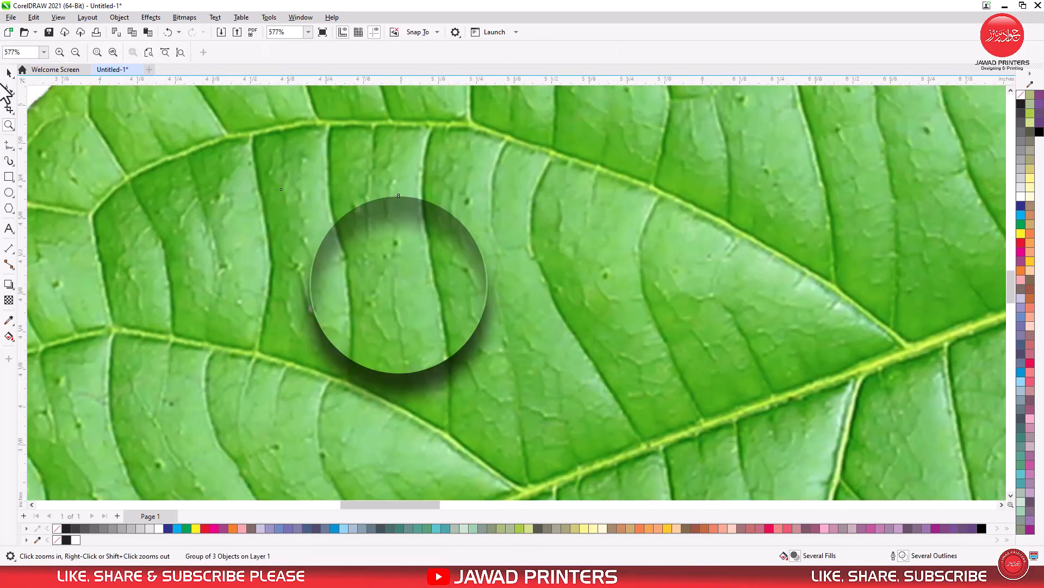
click(8, 74)
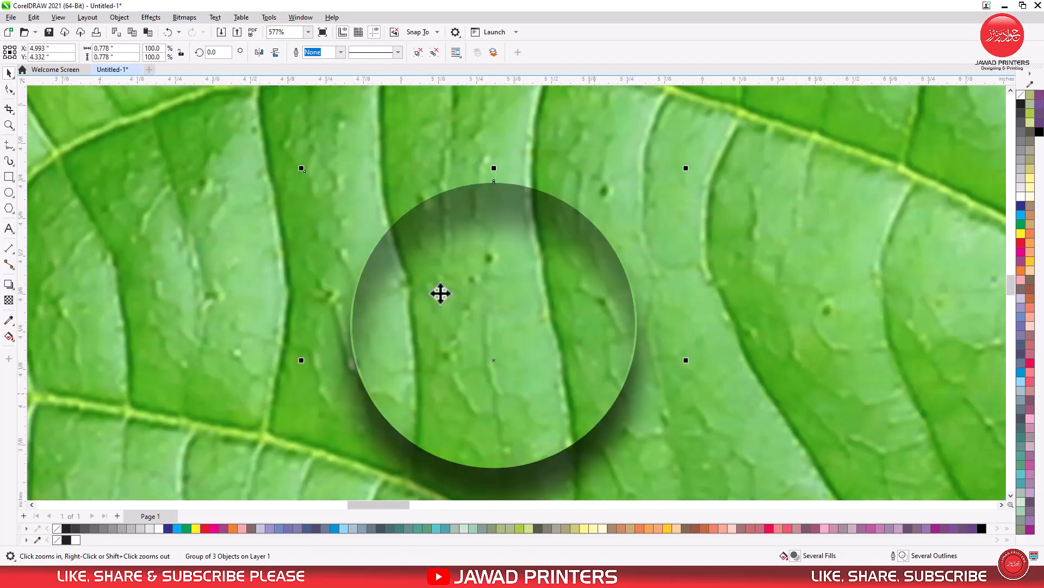
scroll(489, 327, up, 2)
ctrl+click(478, 308)
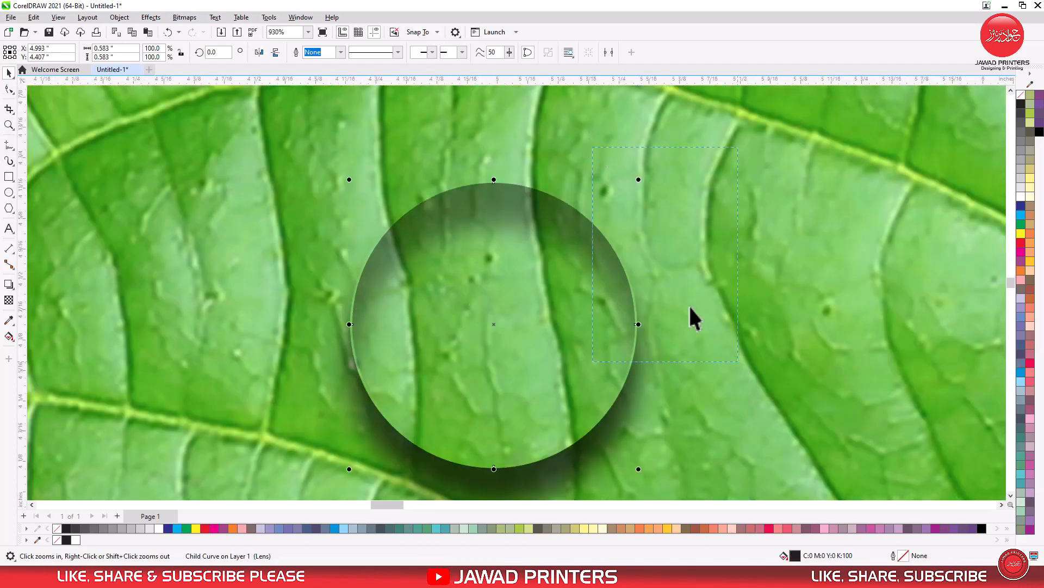
scroll(691, 315, up, 2)
drag(463, 152, 467, 148)
scroll(500, 264, down, 3)
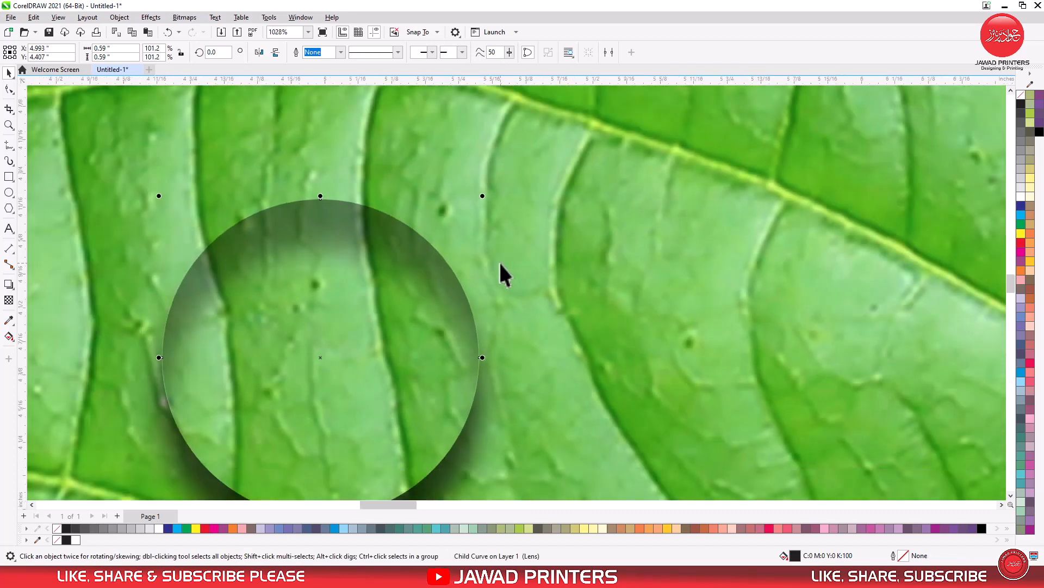
scroll(500, 264, down, 1)
click(138, 221)
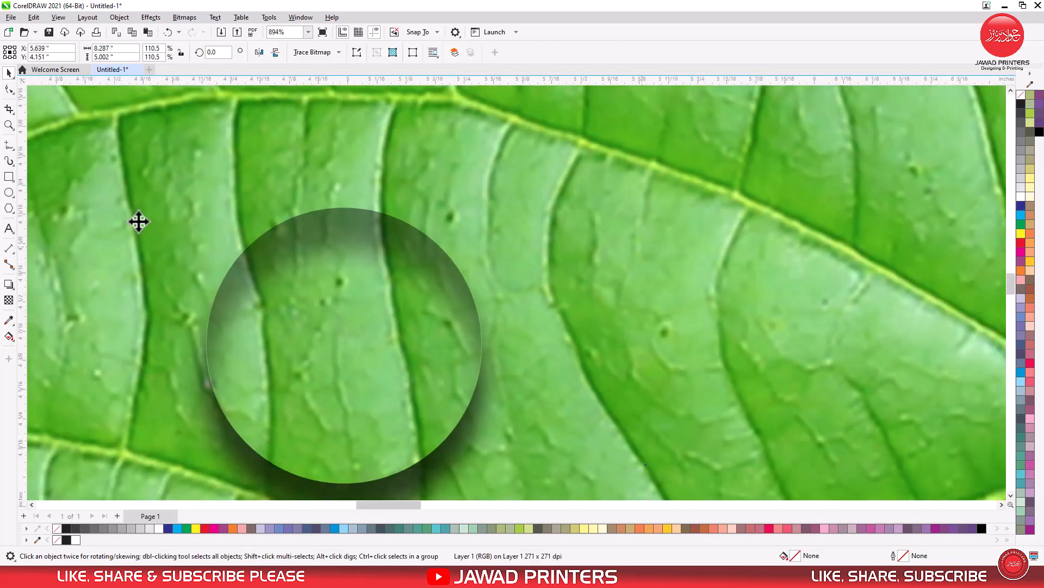
Step: Draw a horizontal ellipse about 0.259 in wide and 0.127 in high in the upper part of the drop
click(9, 192)
drag(281, 230, 406, 292)
key(space)
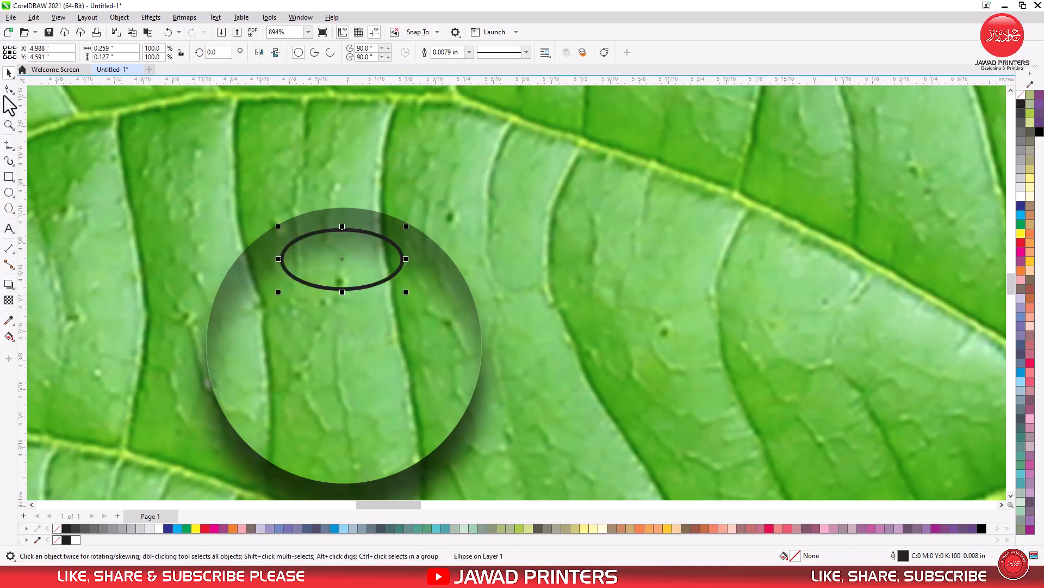
key(z)
drag(475, 338, 475, 338)
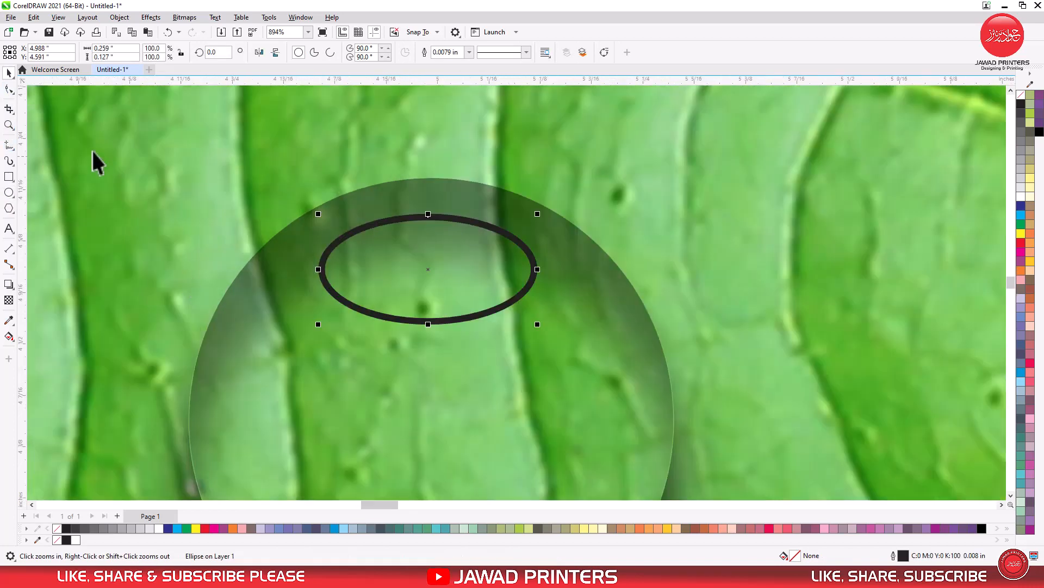
Step: Convert the ellipse to curves and raise its top and bottom nodes to form a dome about 0.139 in high
right_click(469, 263)
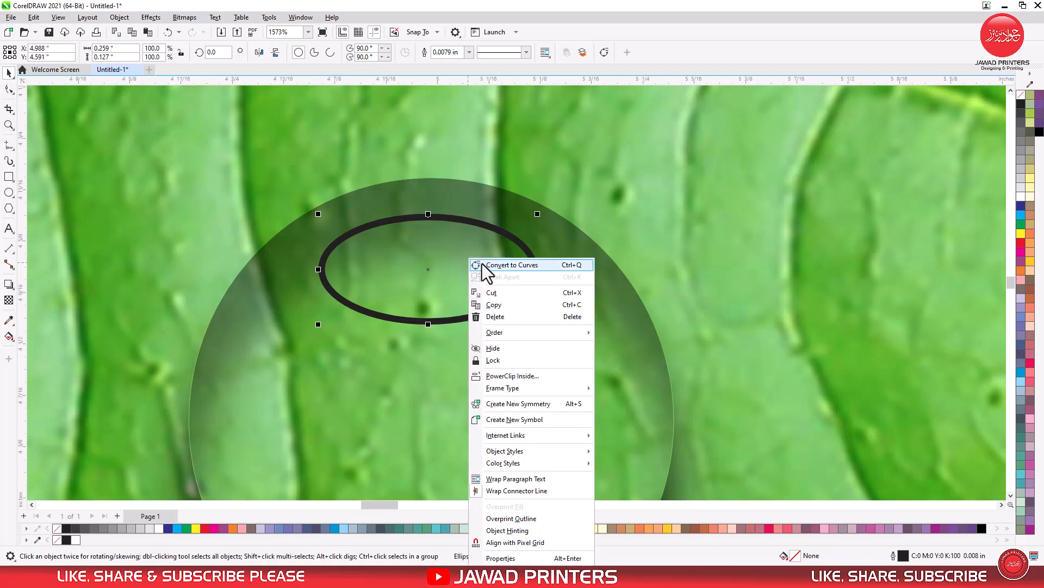
click(482, 266)
key(F10)
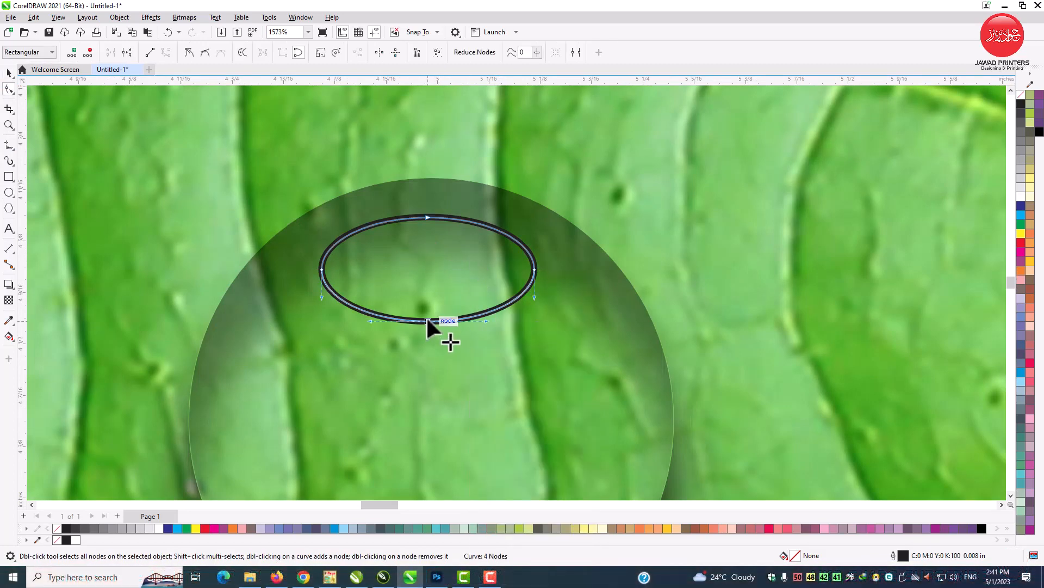
drag(428, 217, 427, 203)
drag(426, 315, 427, 309)
key(space)
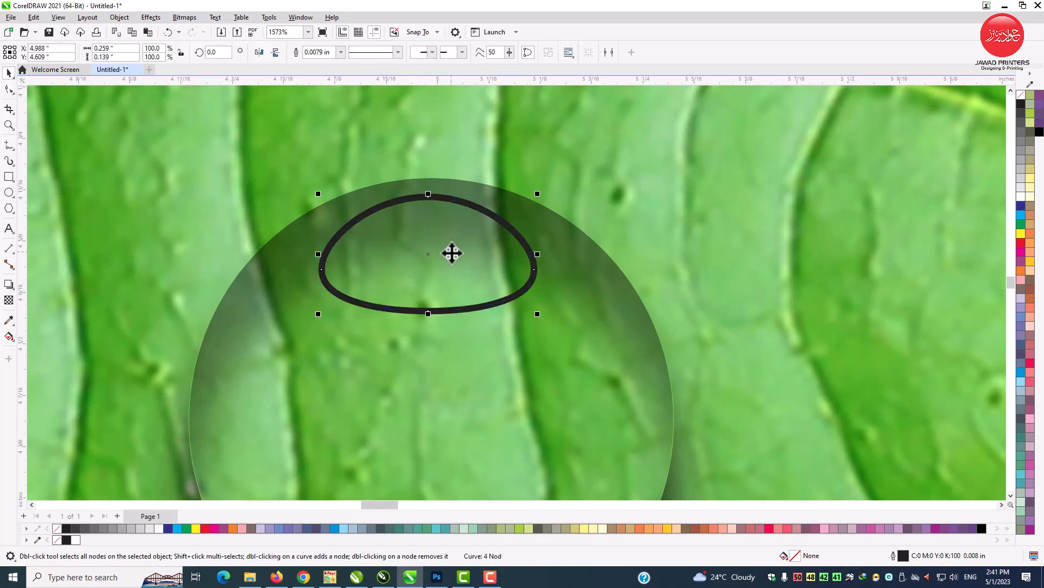
Step: Center the dome-shaped highlight horizontally on the drop and give it a white fill with no outline
shift+click(537, 349)
shift+click(537, 349)
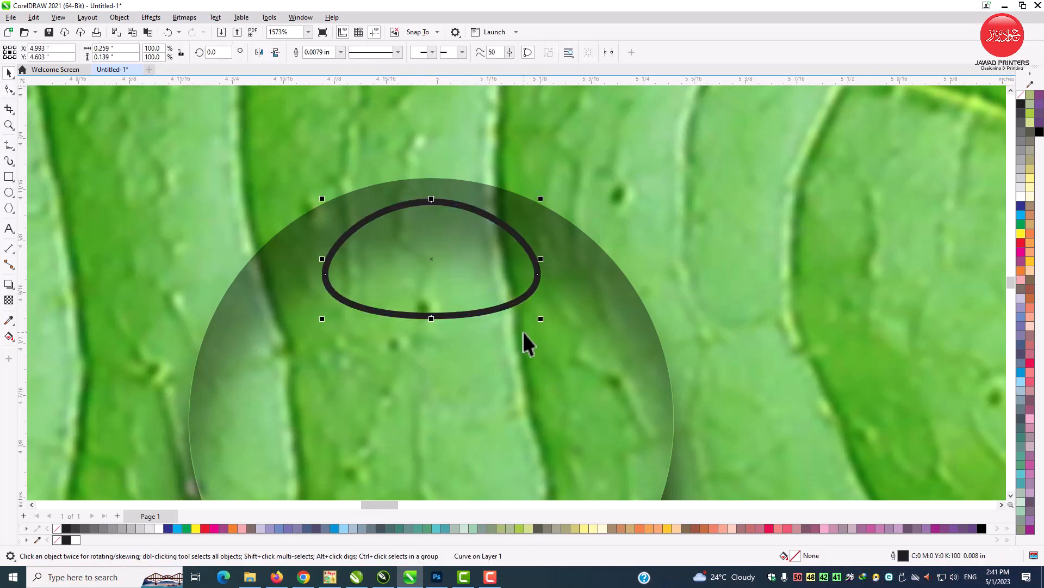
click(77, 540)
right_click(56, 540)
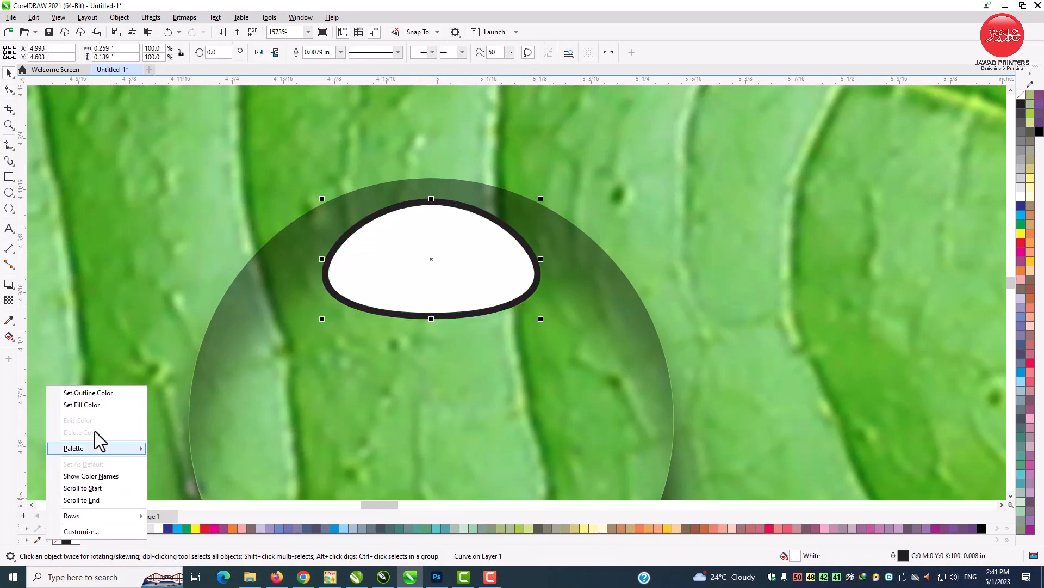
click(95, 393)
scroll(440, 344, down, 4)
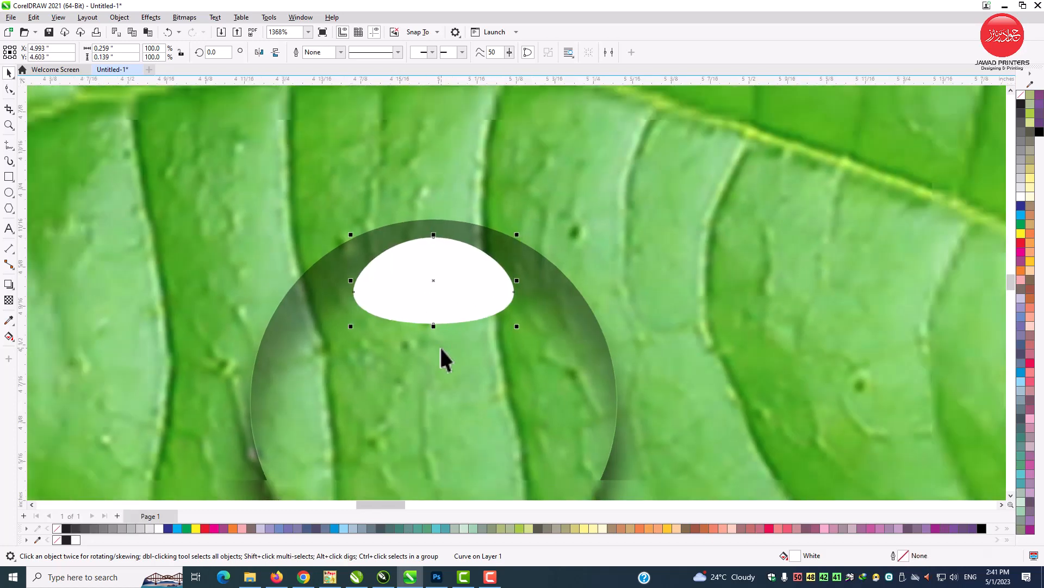
Step: Draw an ellipse about 0.207 in wide and 0.088 in high near the drop's lower edge and center it horizontally on the drop
key(z)
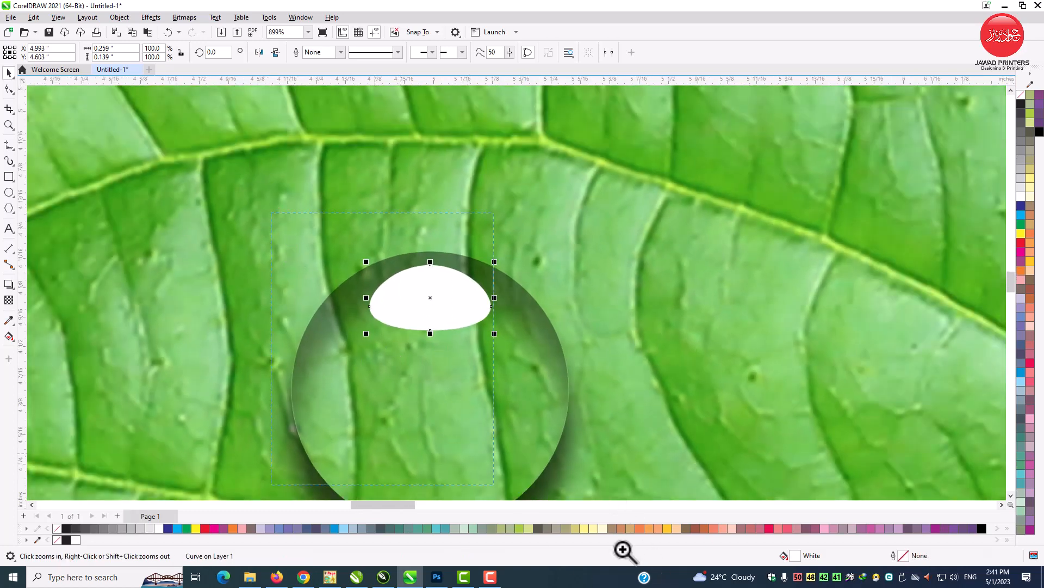
drag(623, 550, 645, 581)
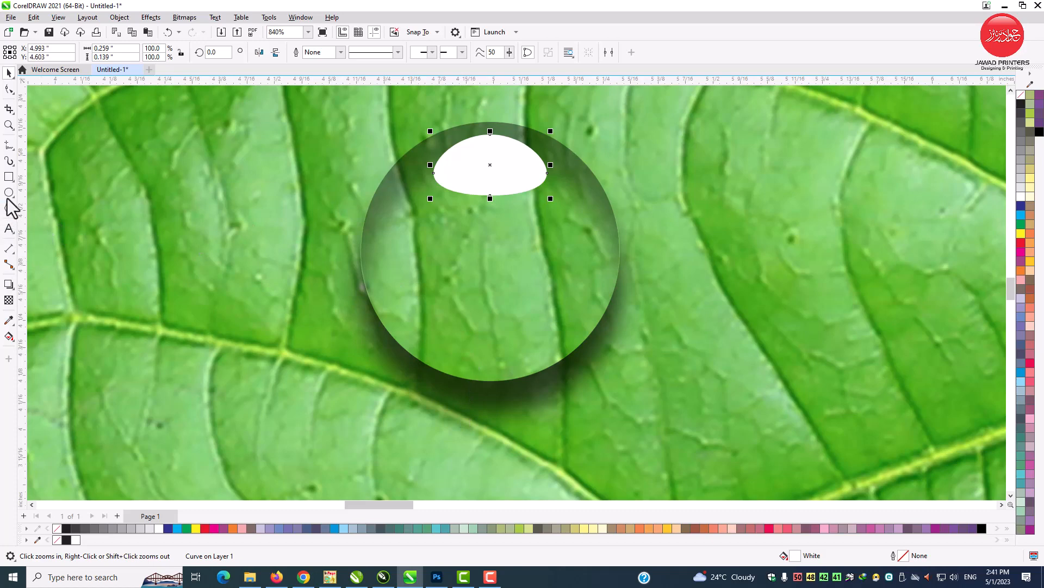
click(9, 194)
drag(440, 314, 532, 354)
key(space)
shift+click(503, 262)
key(c)
shift+click(503, 262)
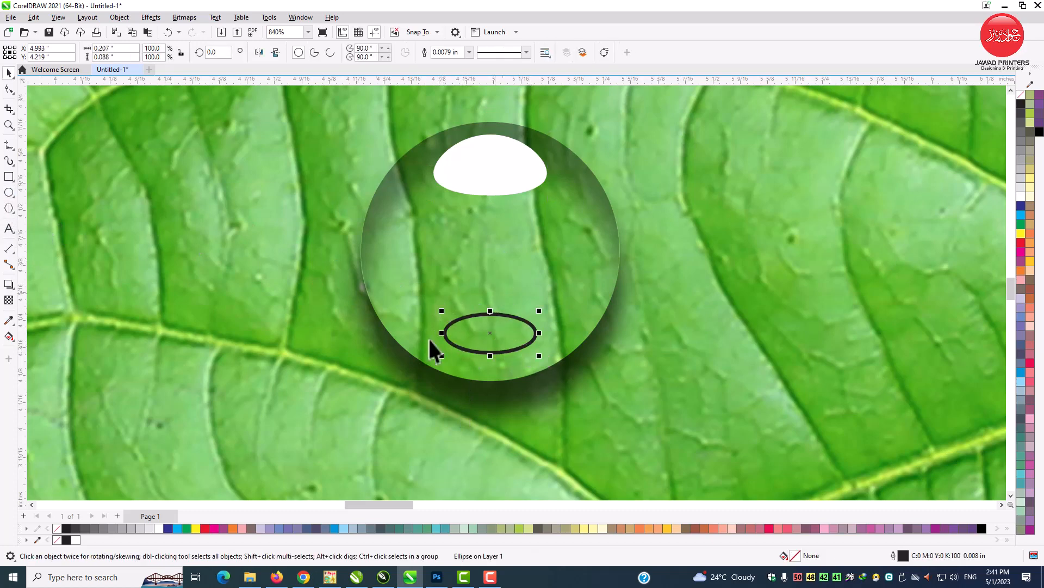
Step: Fill the lower ellipse with white and remove its outline
click(158, 528)
right_click(56, 535)
click(85, 396)
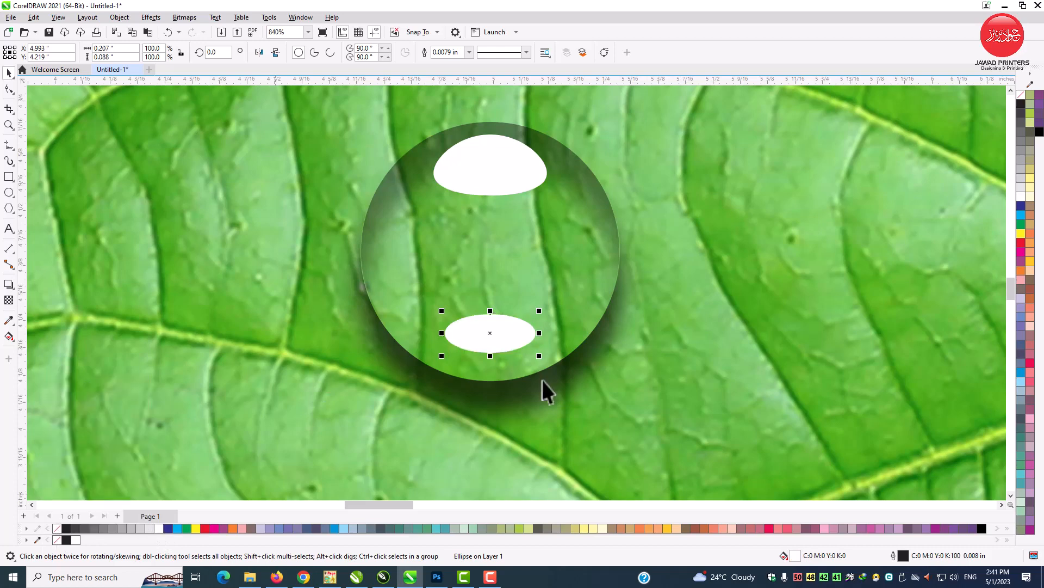
Step: Move the lower ellipse slightly down and center it horizontally on the drop again
drag(499, 340, 499, 342)
shift+click(516, 289)
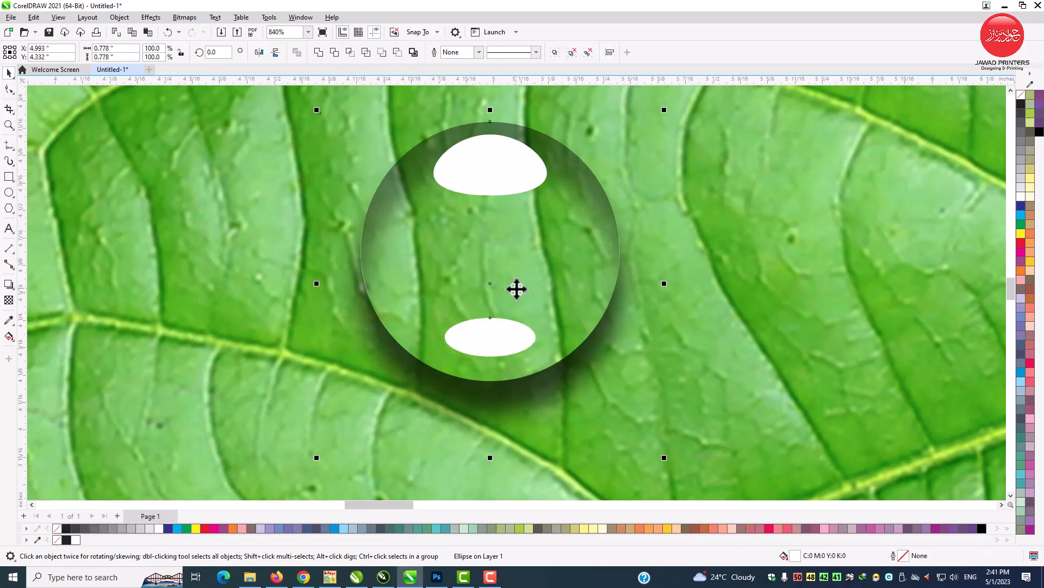
key(c)
shift+click(515, 284)
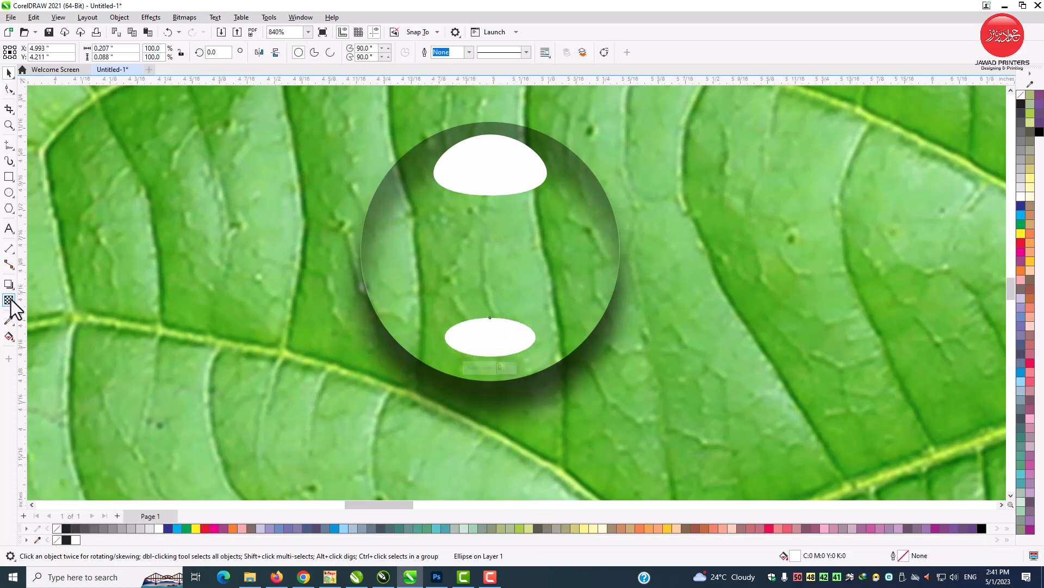
Step: Apply uniform transparency of 50 to the lower ellipse and a fountain transparency fading downward to the upper highlight
click(8, 299)
click(25, 52)
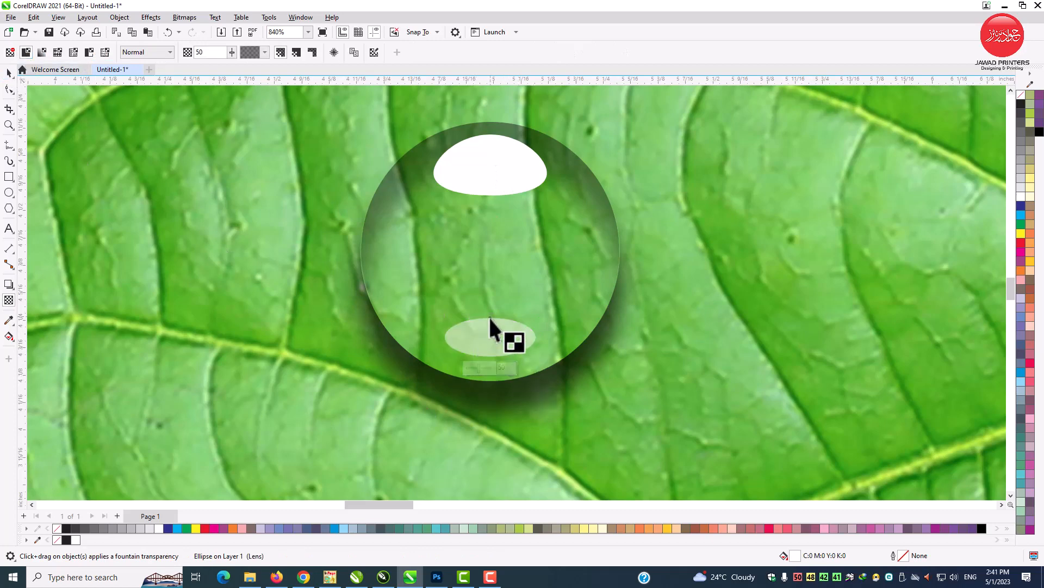
click(498, 175)
drag(485, 108, 485, 200)
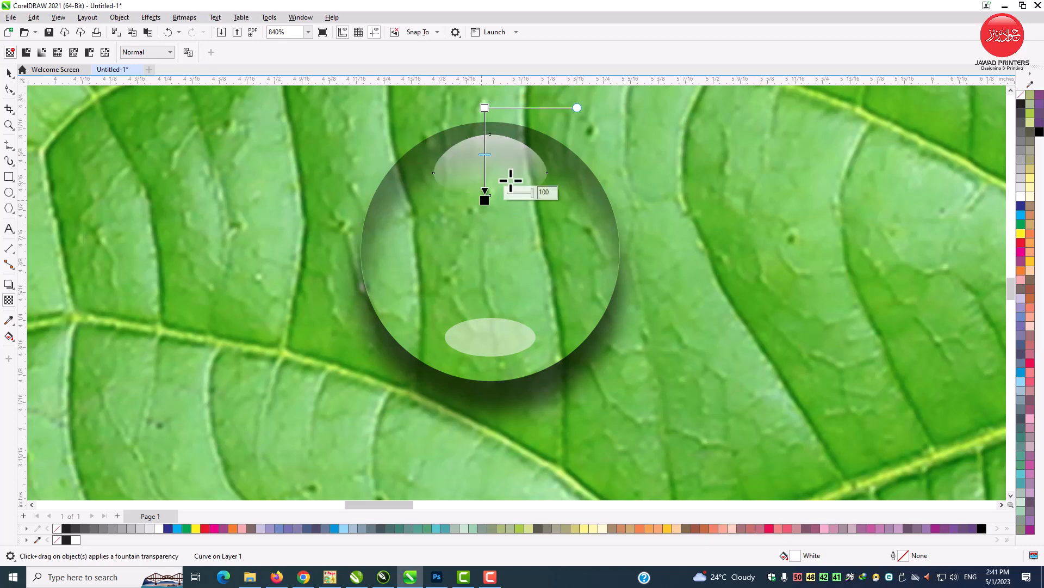
Step: Realign the upper highlight's fountain transparency vertically through its center and shorten the fade at its lower end
drag(485, 112, 488, 131)
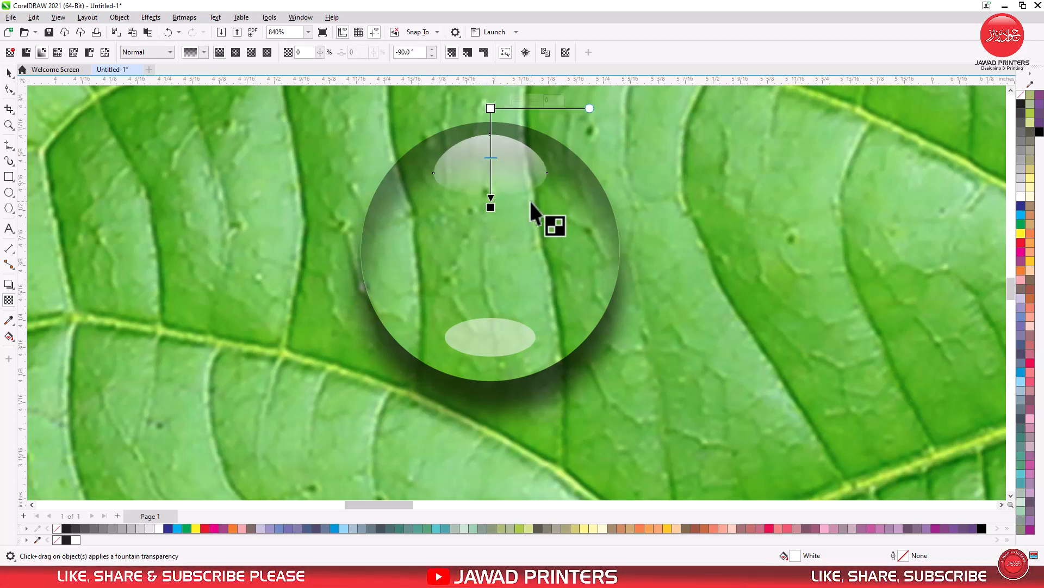
drag(491, 207, 493, 197)
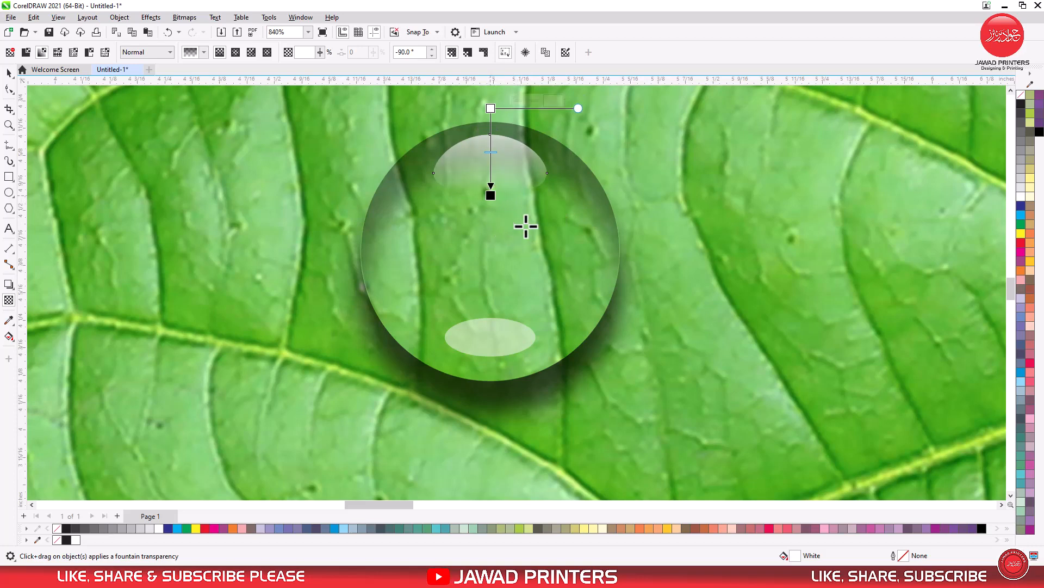
key(space)
Step: Draw a circle about 0.048 in across inside the drop, just below the left side of the upper highlight
scroll(528, 280, down, 1)
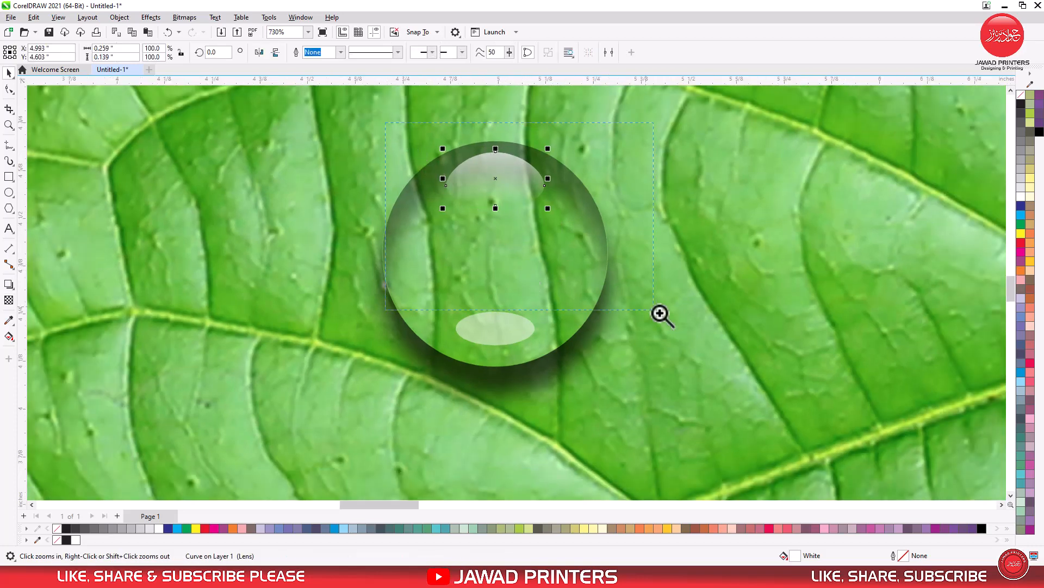
click(660, 314)
click(9, 192)
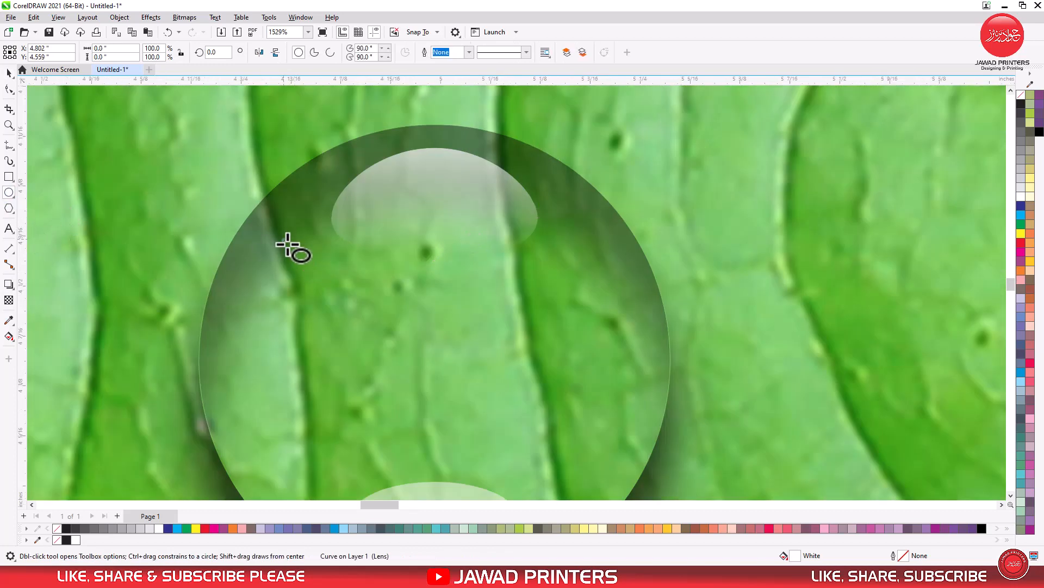
mouse_move(283, 240)
mouse_down()
mouse_move(314, 278)
mouse_move(360, 272)
mouse_move(367, 254)
mouse_up()
key(space)
Step: Fill the small circle with white and remove its outline
click(159, 528)
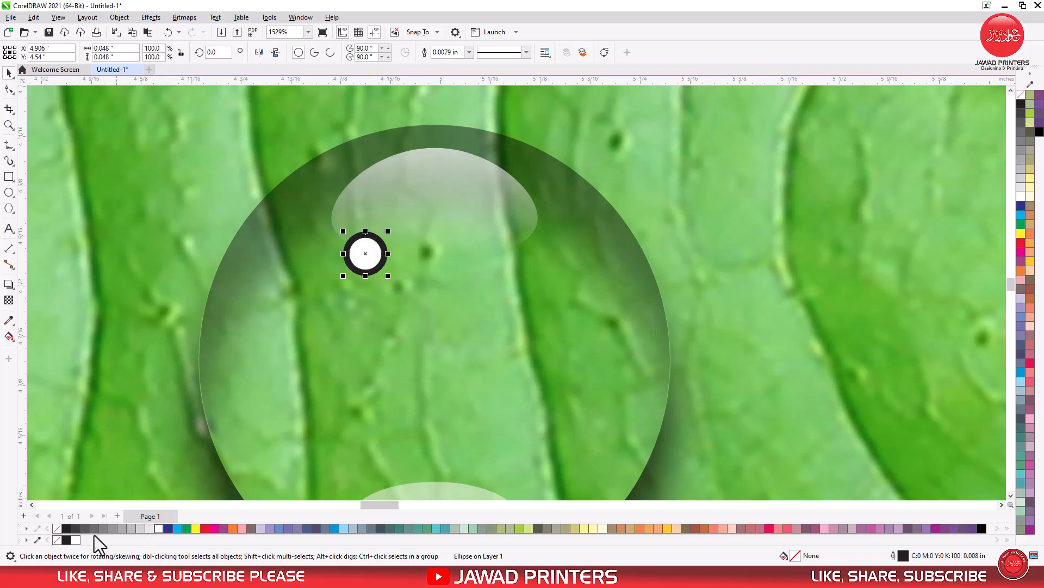
right_click(60, 532)
click(98, 383)
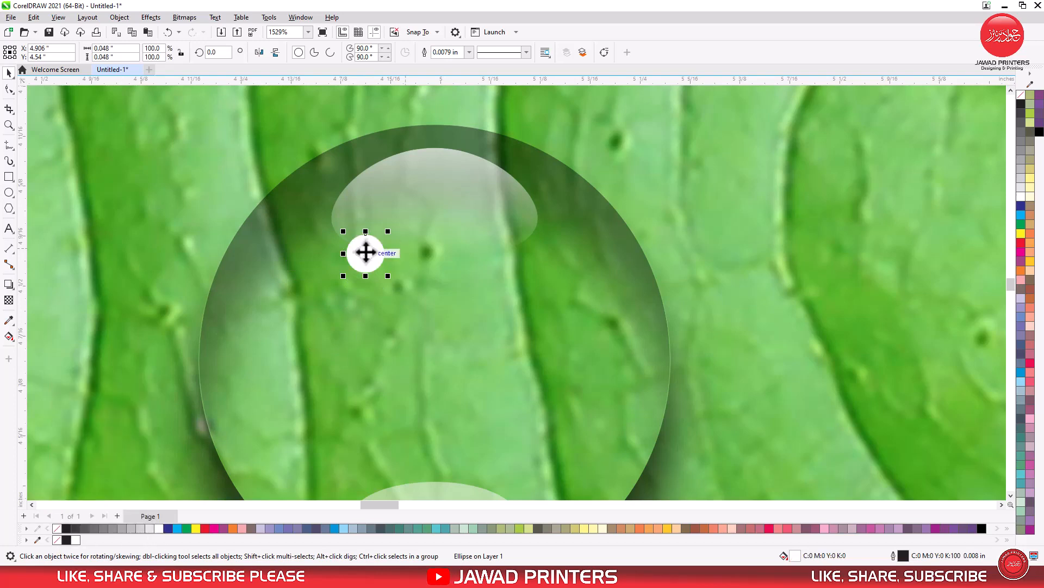
Step: Apply a Gaussian Blur with a radius of 1.4 pixels to the small white circle
click(152, 17)
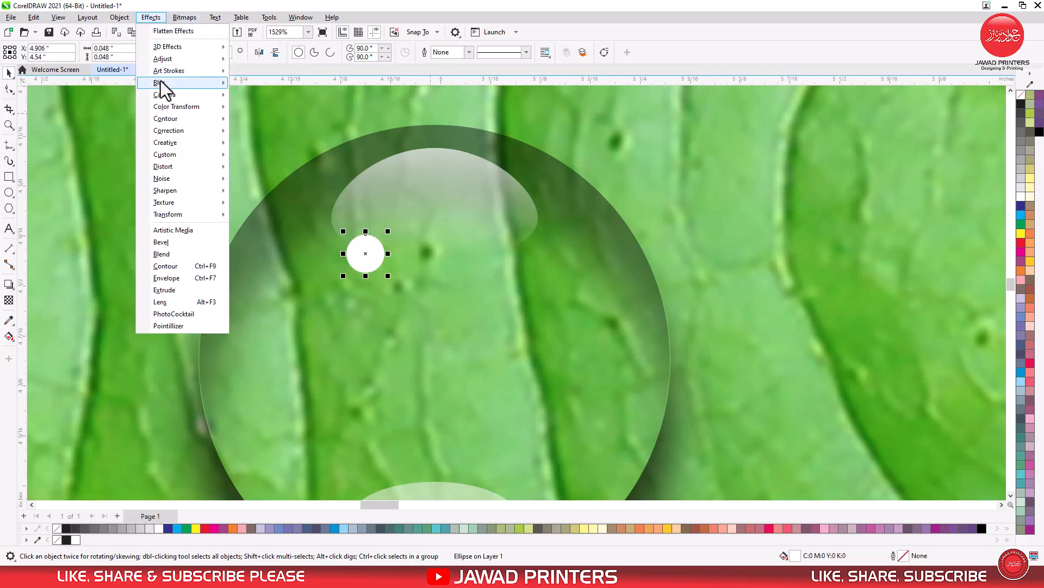
mouse_move(161, 82)
click(279, 109)
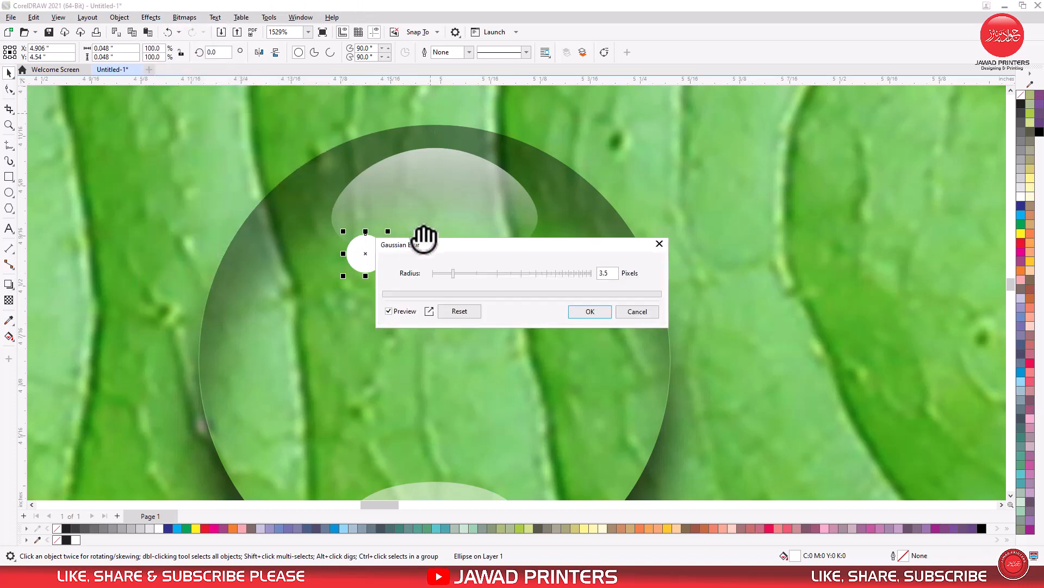
drag(455, 275, 444, 276)
drag(442, 276, 438, 276)
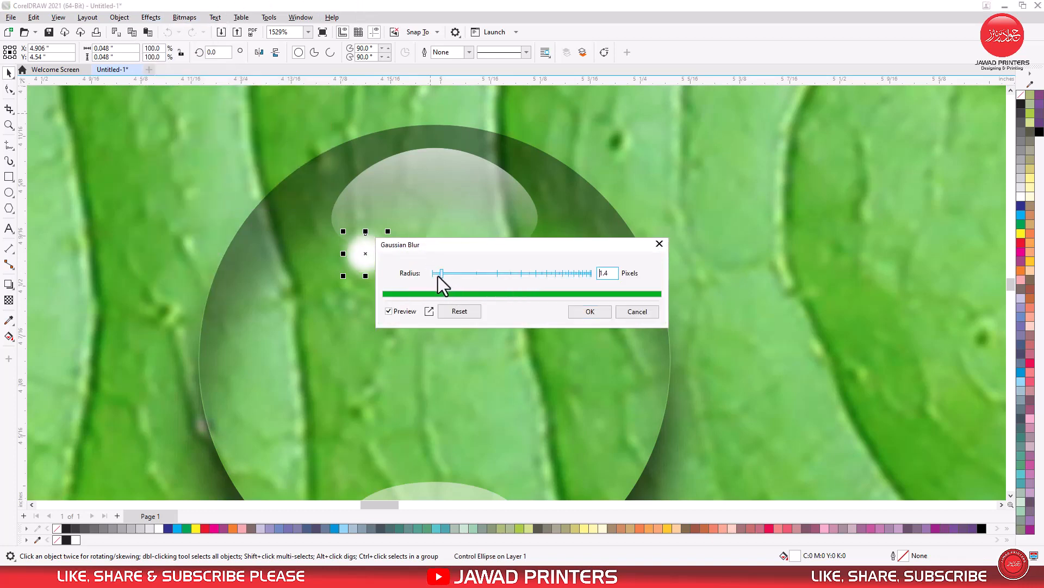
click(572, 312)
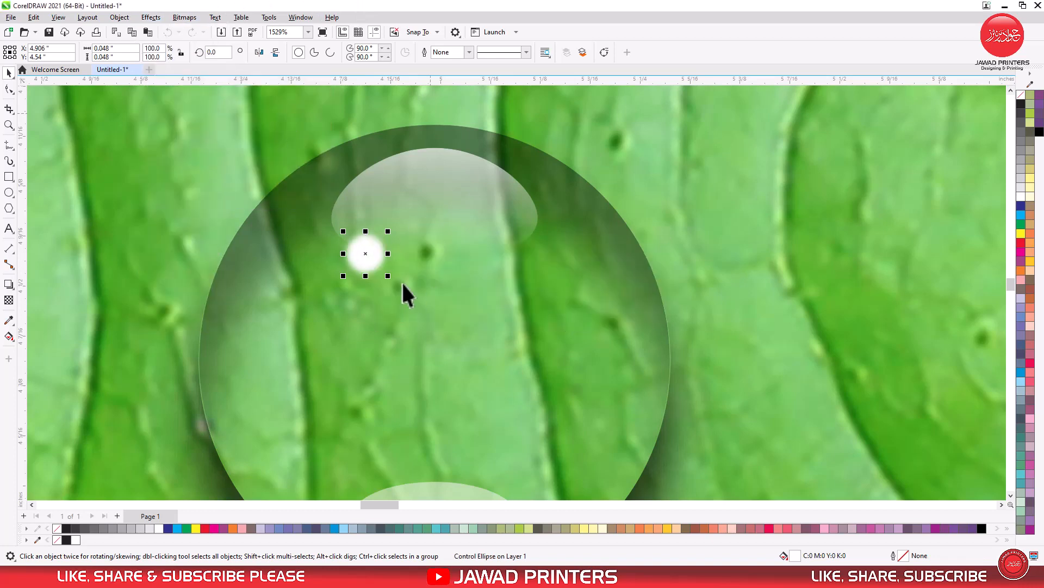
Step: Select the drop together with all its highlights and group them
scroll(397, 280, down, 3)
scroll(398, 280, down, 10)
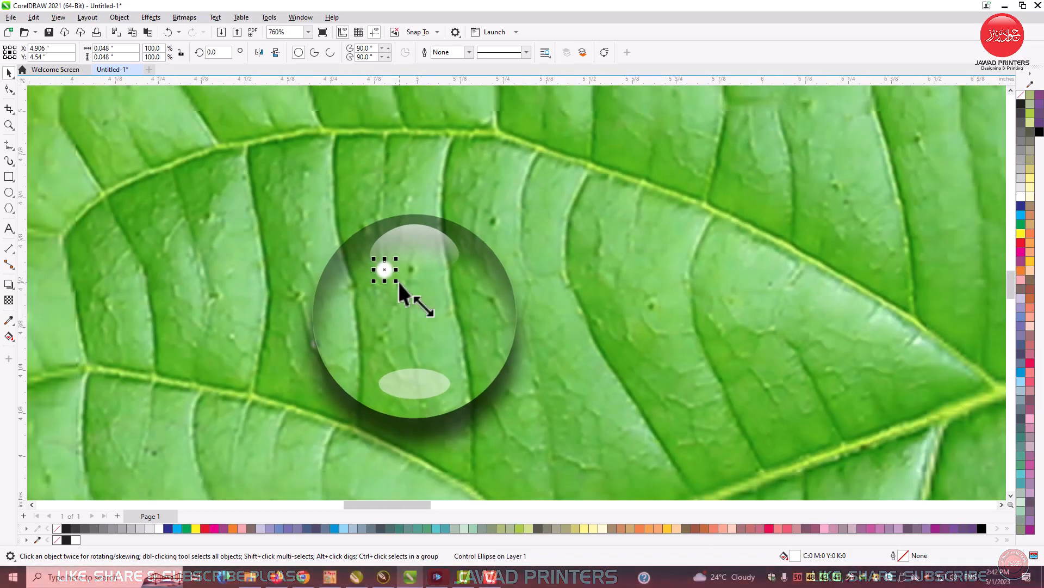
scroll(399, 282, down, 1)
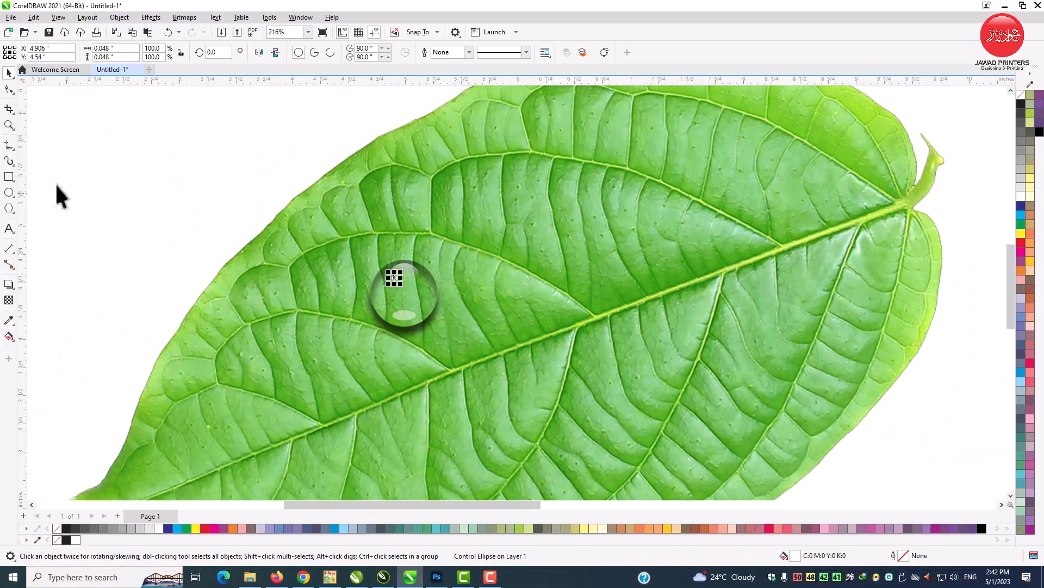
click(55, 182)
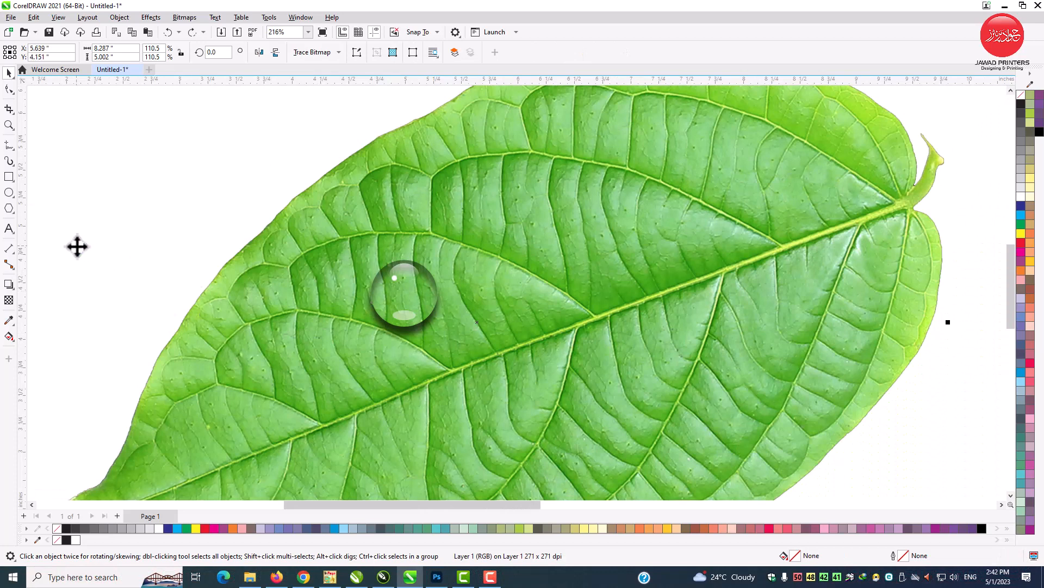
scroll(77, 243, down, 3)
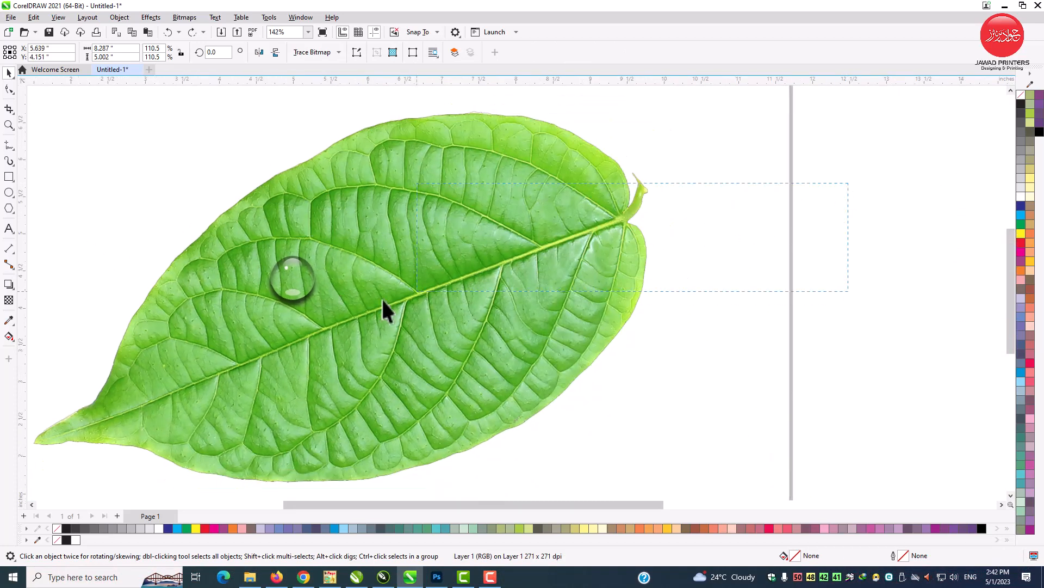
drag(383, 300, 217, 341)
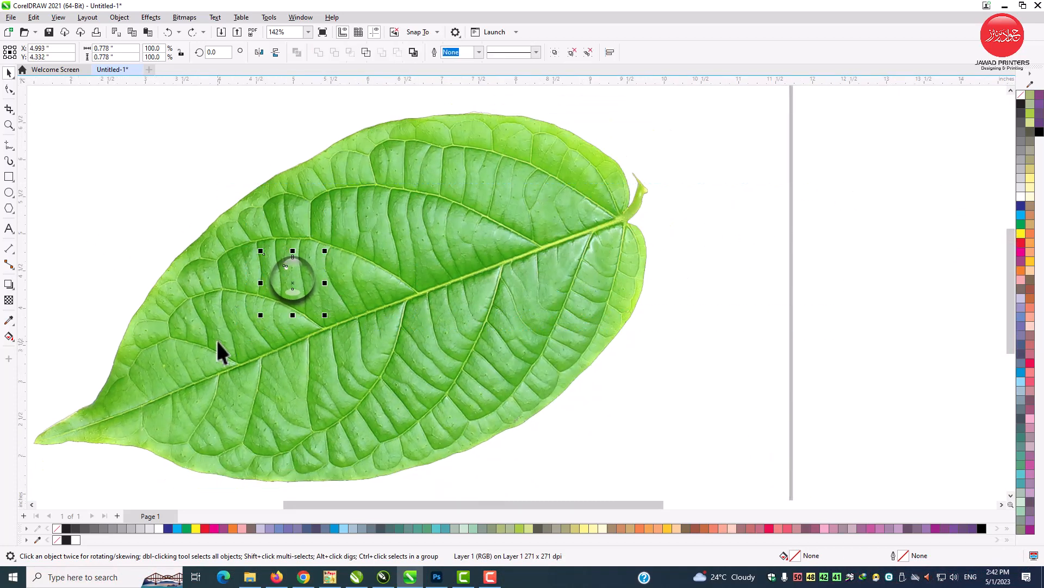
click(554, 52)
Step: Place a copy of the drop group off the leaf, beside the page's right edge
key(z)
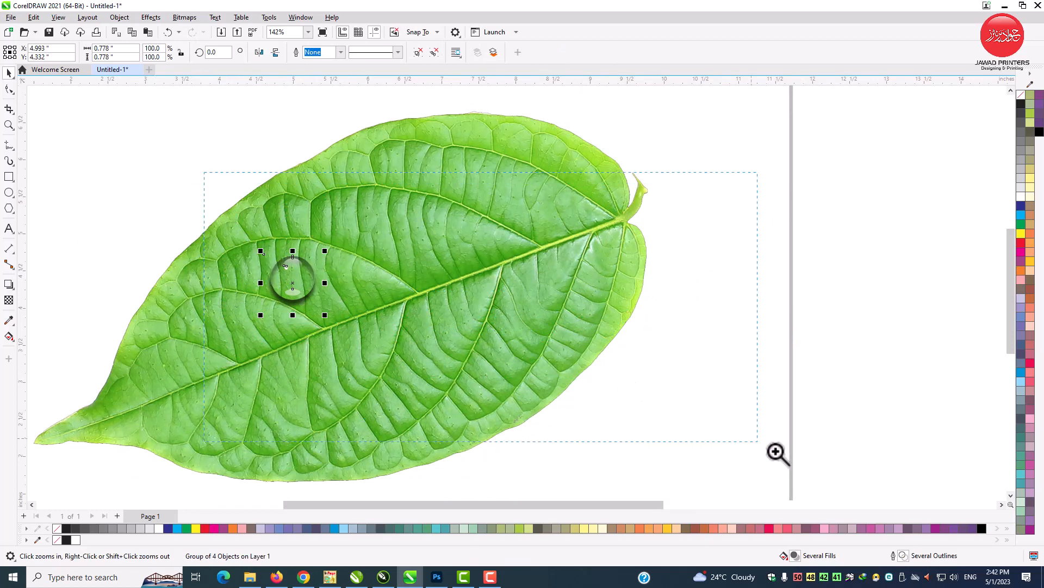
scroll(530, 425, up, 1)
drag(218, 224, 869, 232)
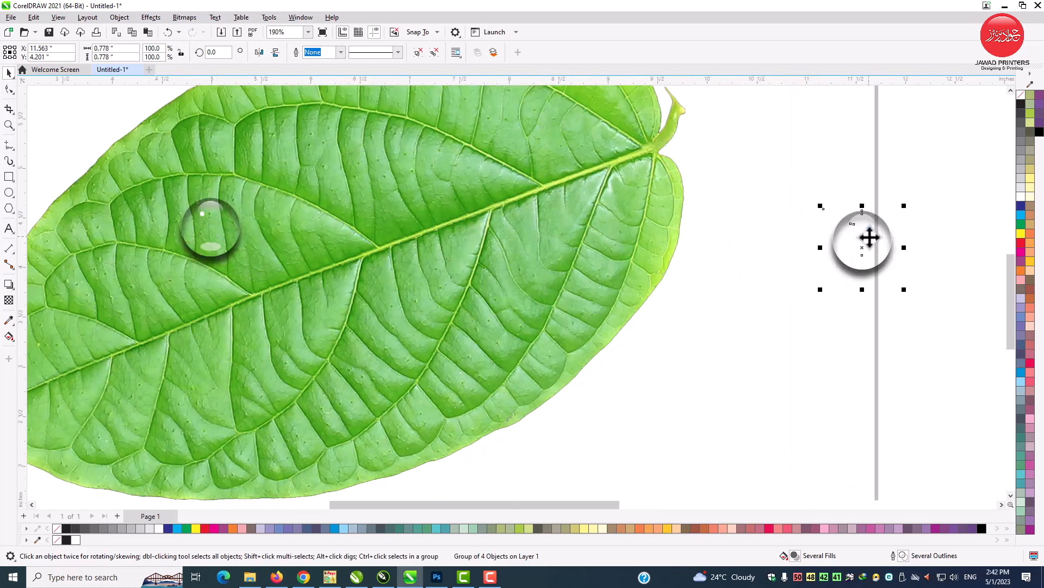
key(Escape)
Step: Convert the drop group on the leaf to a bitmap at 650 dpi in RGB Color (24-bit)
click(217, 239)
key(z)
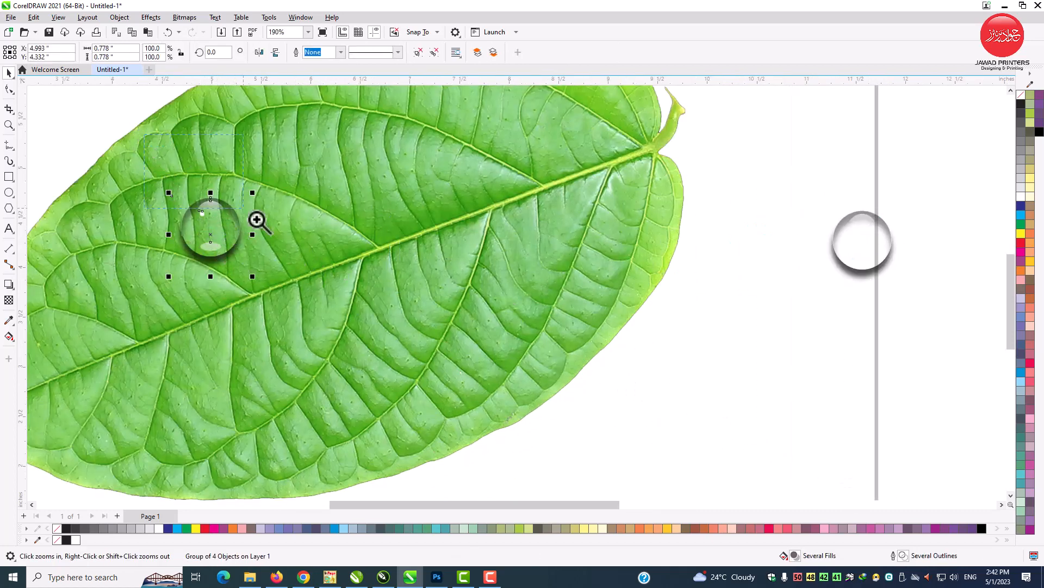
click(261, 223)
click(189, 17)
click(195, 31)
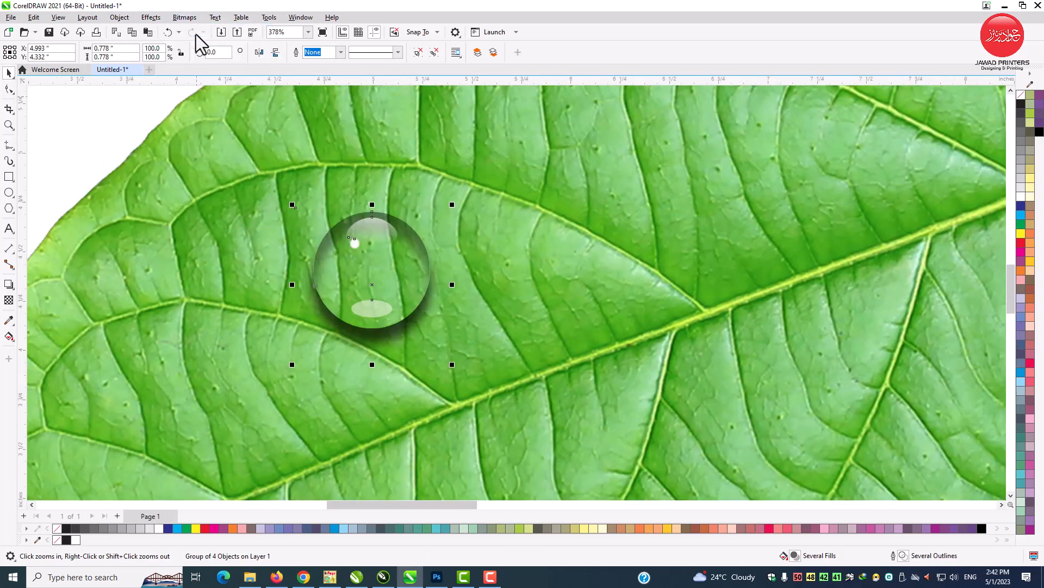
click(531, 257)
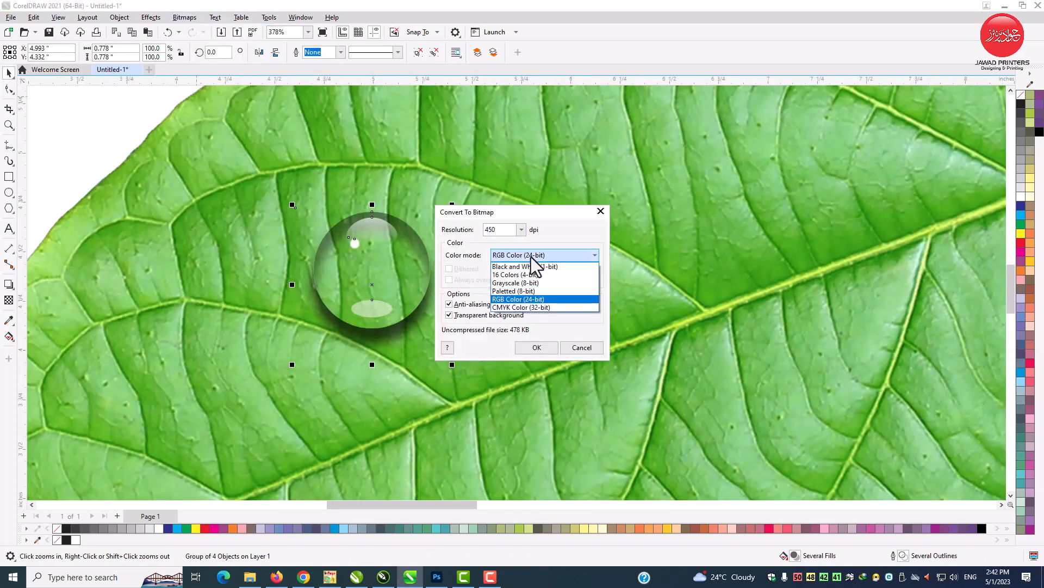
click(530, 300)
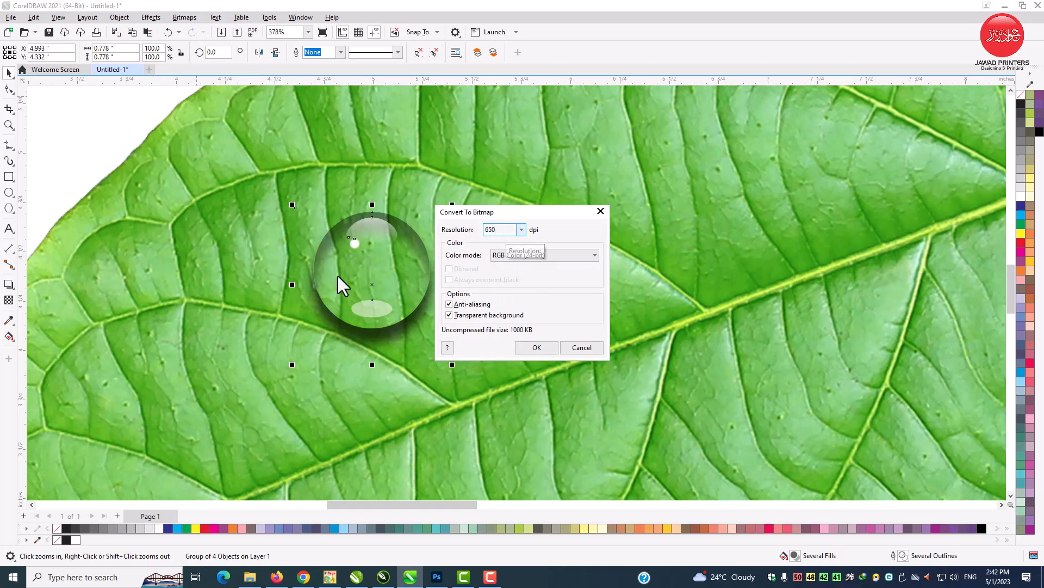
click(536, 349)
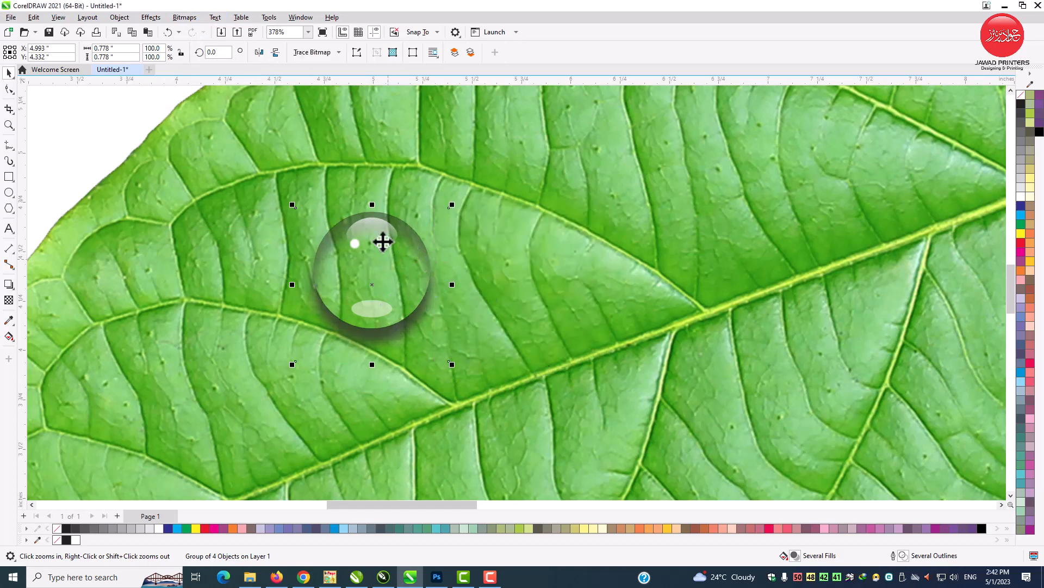
Step: Place two copies of the drop bitmap on the leaf, one to the right of the original and one farther up toward the stem
drag(408, 285, 595, 288)
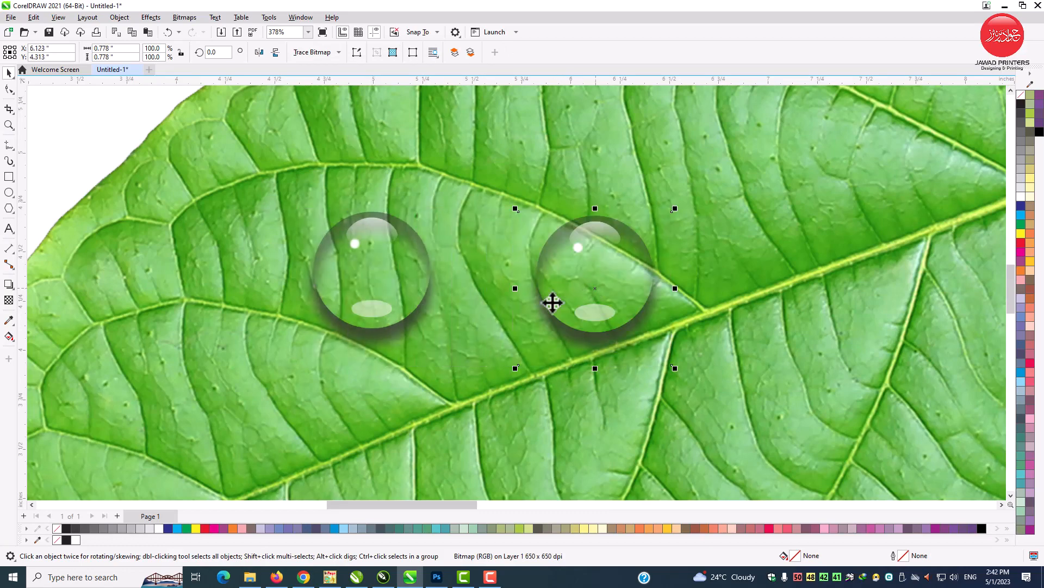
scroll(517, 310, down, 2)
right_click(543, 280)
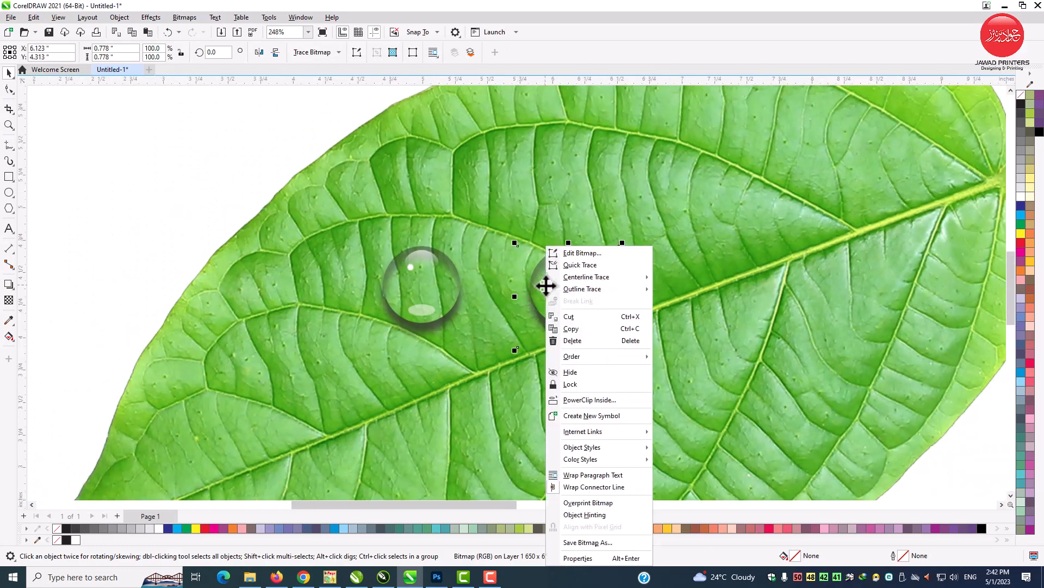
click(567, 333)
scroll(567, 326, down, 1)
scroll(567, 326, down, 3)
click(83, 212)
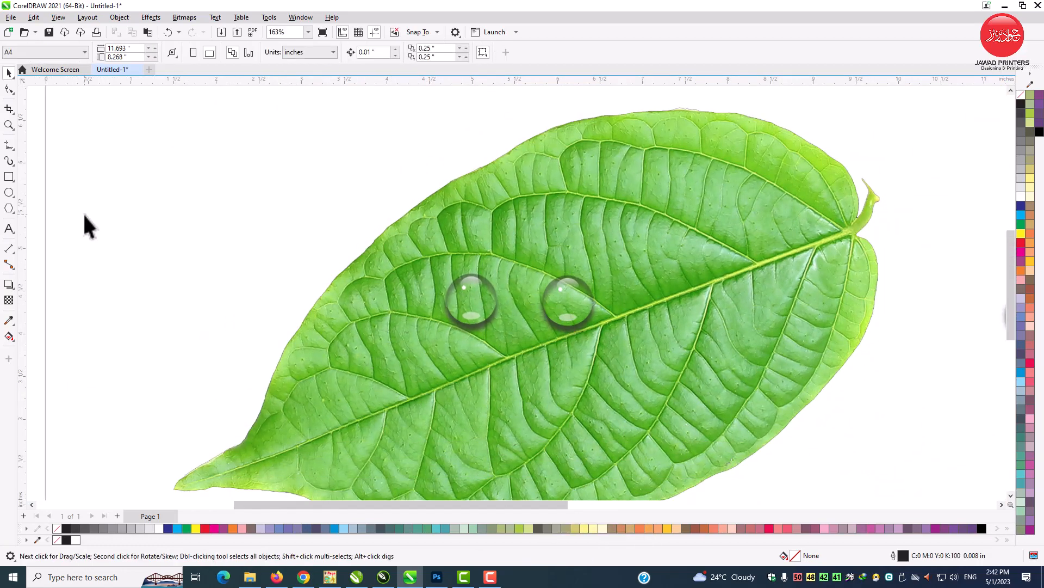
right_click(84, 215)
click(109, 299)
drag(560, 327, 656, 265)
Step: Try strengthening the drops on the leaf with in-place duplicates and undo those duplicates
click(552, 323)
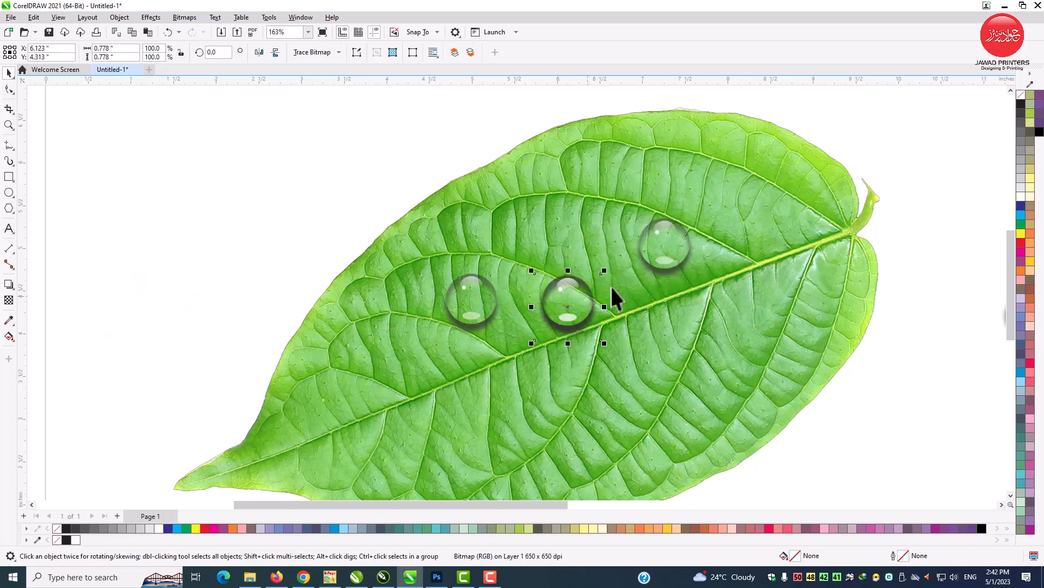
click(682, 253)
click(466, 302)
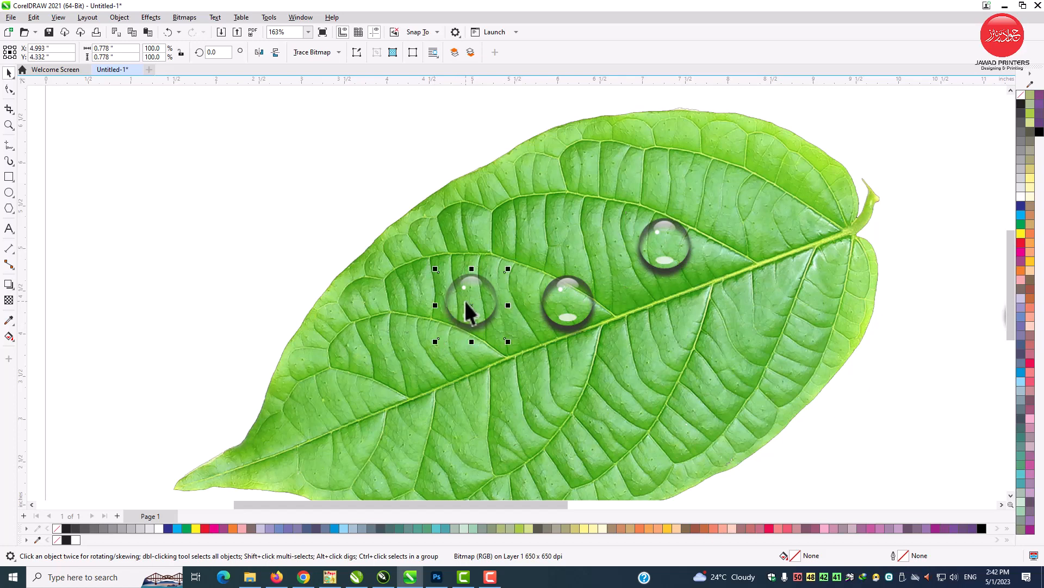
scroll(467, 301, down, 1)
click(852, 212)
key(ctrl+z)
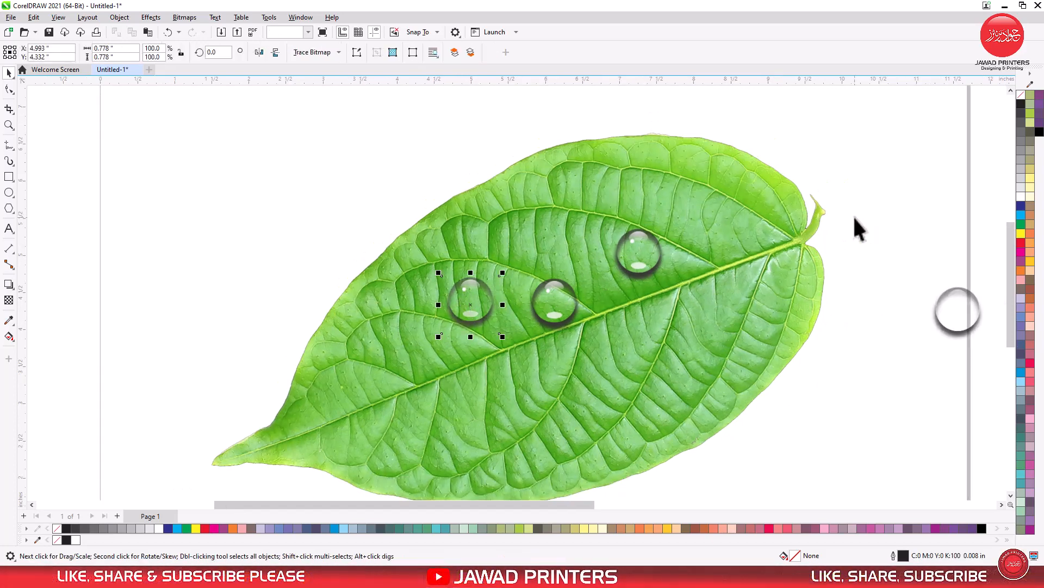
key(ctrl+z)
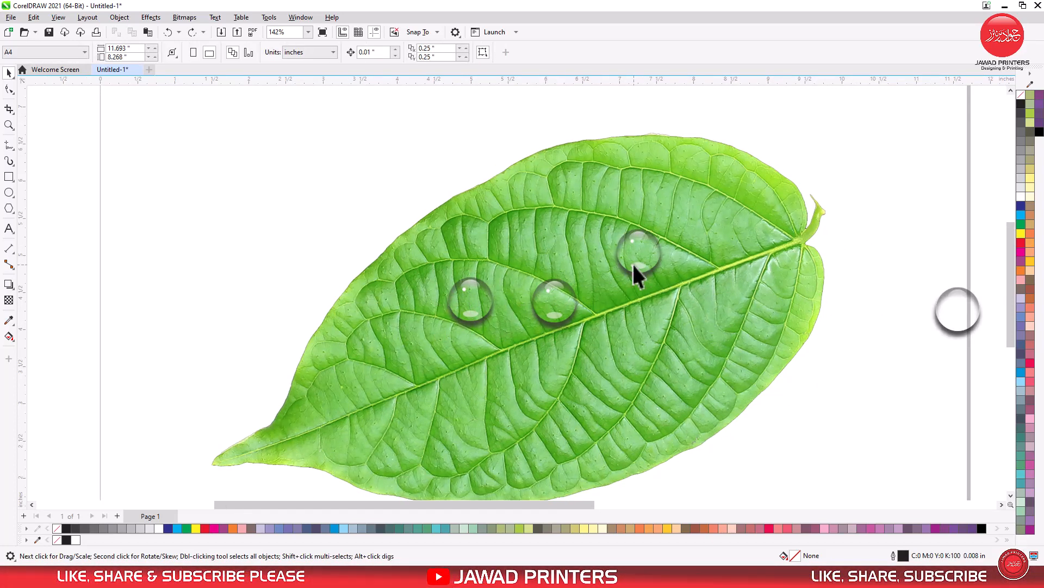
Step: Move the middle drop slightly down and right onto the leaf's central vein
key(F2)
drag(341, 148, 627, 344)
click(471, 278)
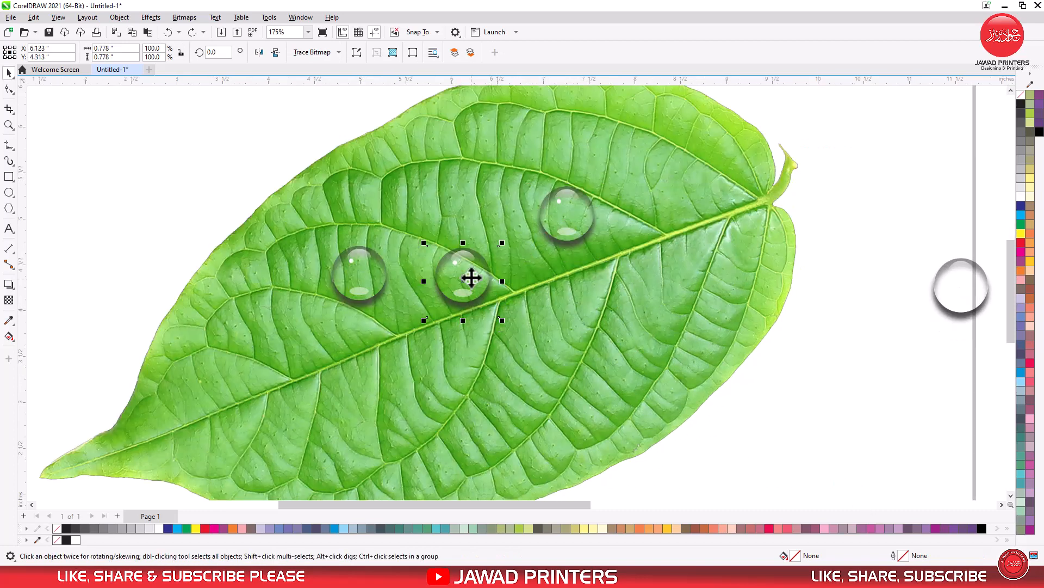
drag(471, 277, 487, 304)
Step: Add two drop copies along the central vein toward the leaf tip, scaling the outermost one to 68.7%
drag(383, 293, 268, 380)
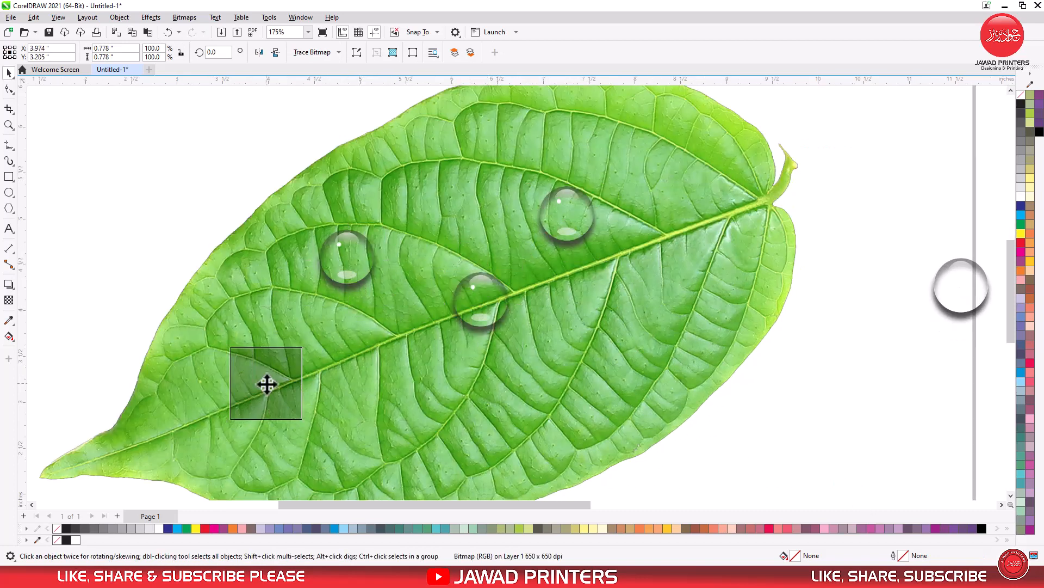
drag(304, 344, 193, 410)
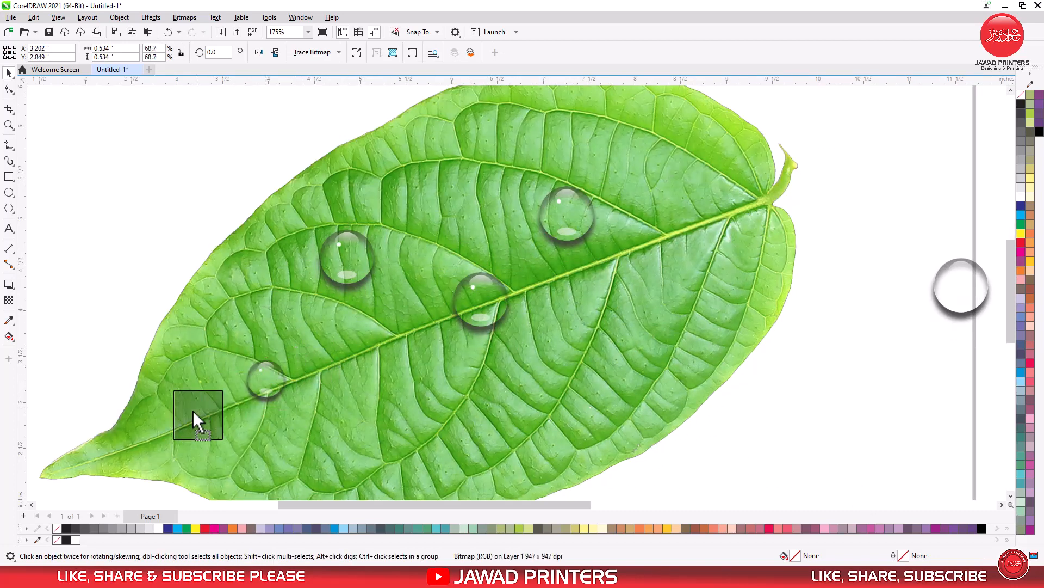
drag(321, 356, 340, 337)
drag(289, 364, 286, 361)
Step: Shift the upper-left drop slightly right and copy the central-vein drop farther down the vein toward the tip
drag(369, 268, 379, 268)
click(498, 318)
drag(489, 306, 394, 365)
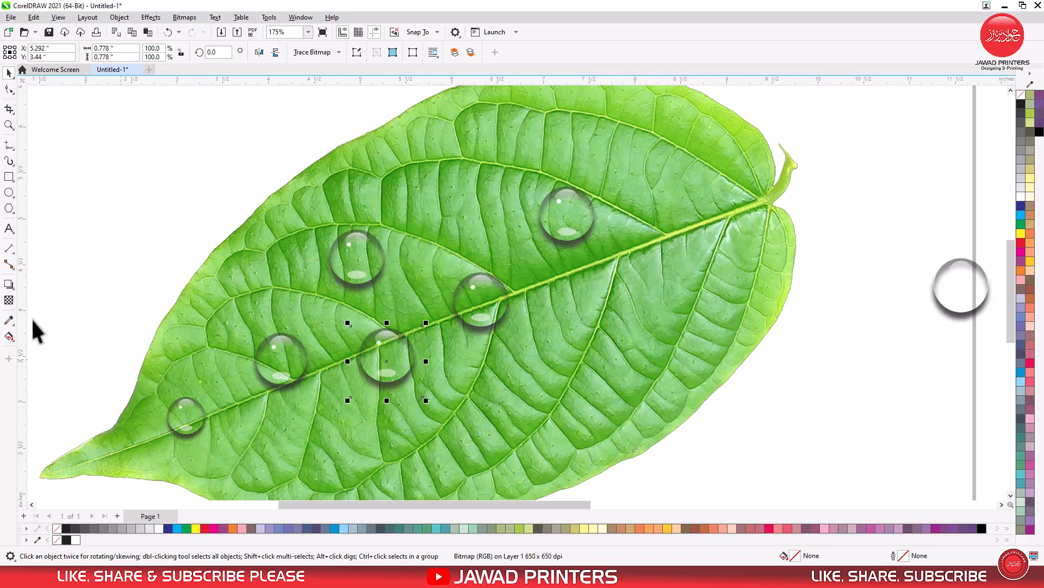
Step: Reshape the selected central-vein drop into a teardrop with an Envelope, raising its top centre, narrowing the upper corners and slightly lowering the bottom centre
click(13, 288)
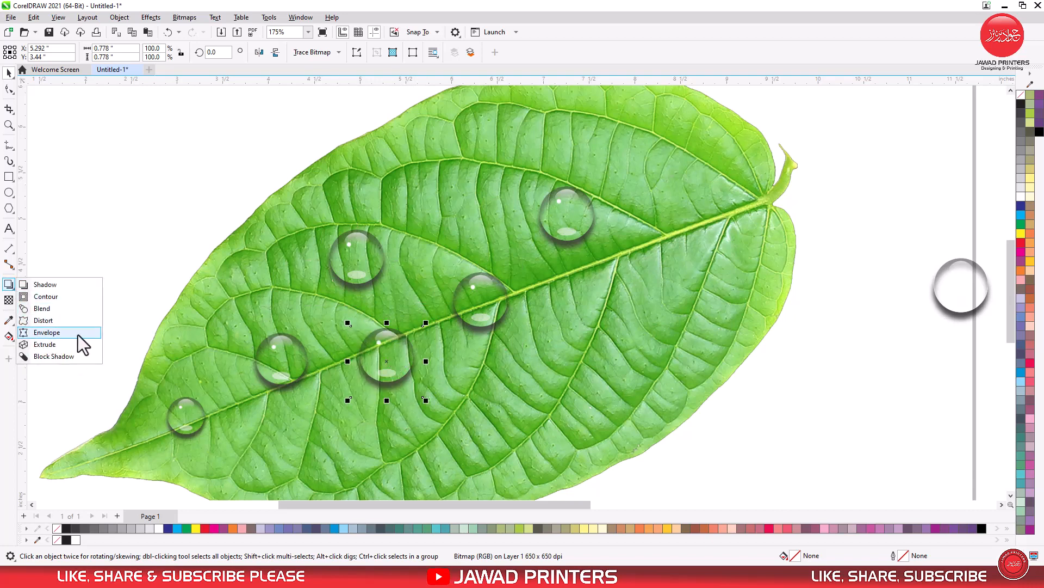
click(46, 333)
key(F2)
drag(346, 311, 520, 440)
drag(382, 146, 382, 116)
drag(486, 145, 480, 145)
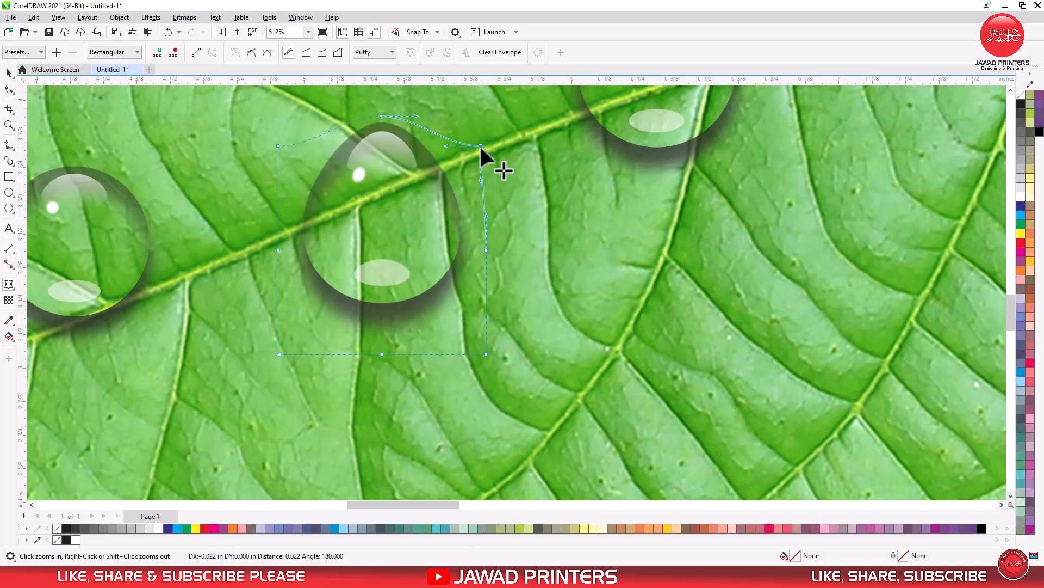
drag(278, 147, 282, 145)
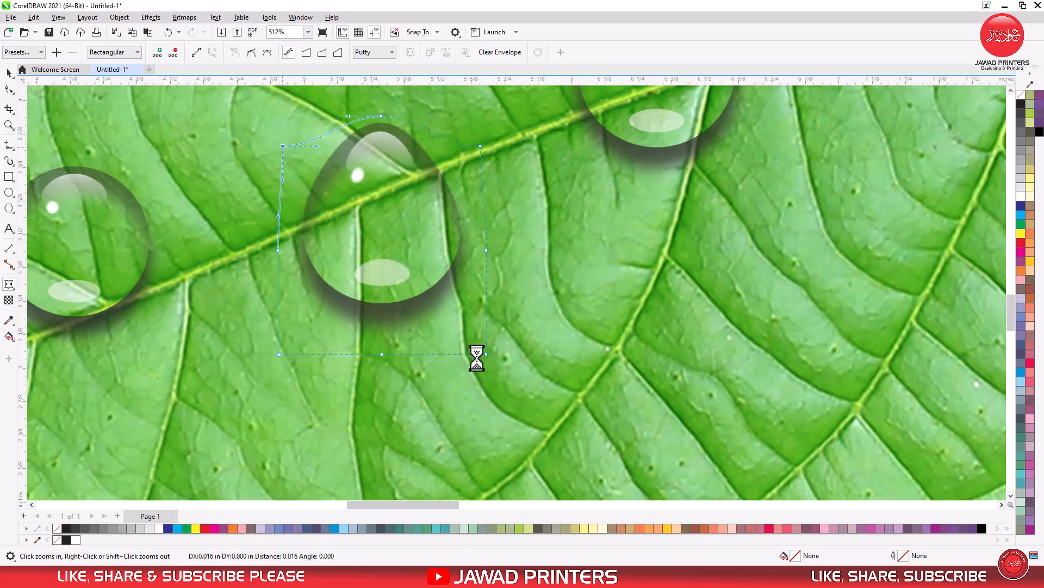
drag(382, 354, 382, 360)
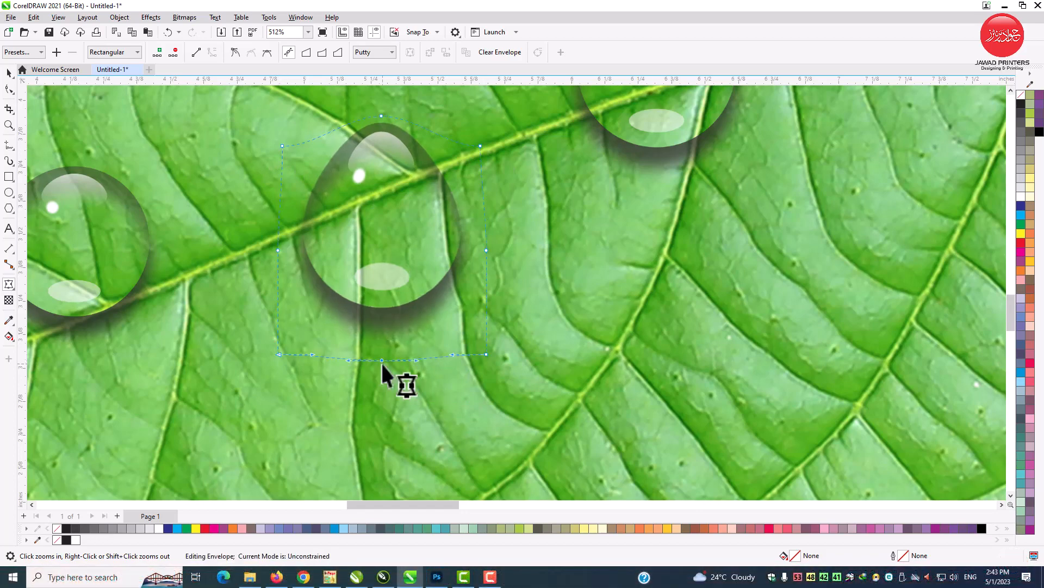
scroll(381, 362, down, 3)
key(space)
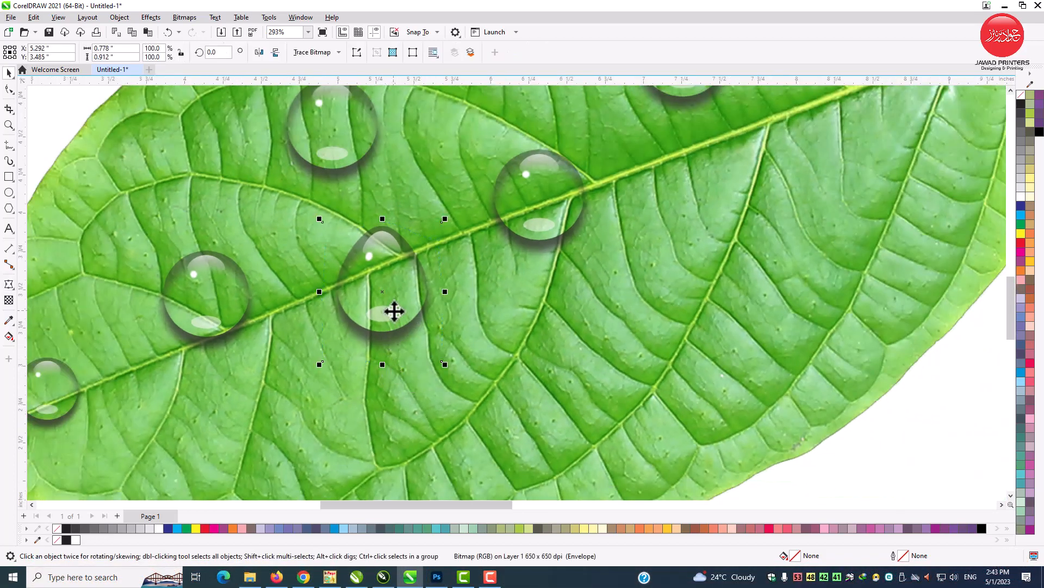
Step: Add an oval drop copy at 142.2% by 90.1% below the central vein, plus a smaller copy of it rotated about 37.6 degrees nearby
drag(550, 218, 648, 354)
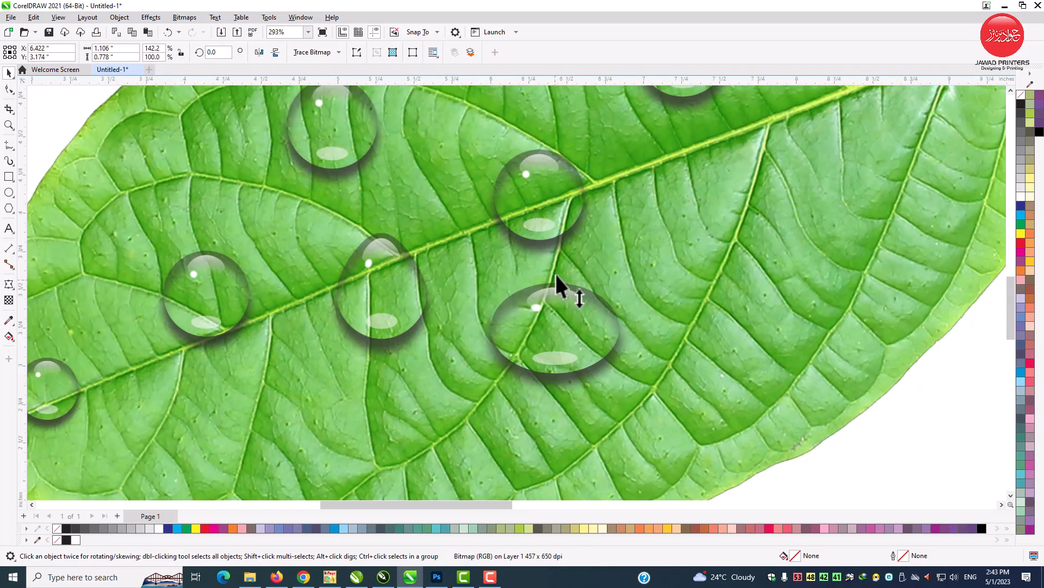
drag(556, 275, 556, 288)
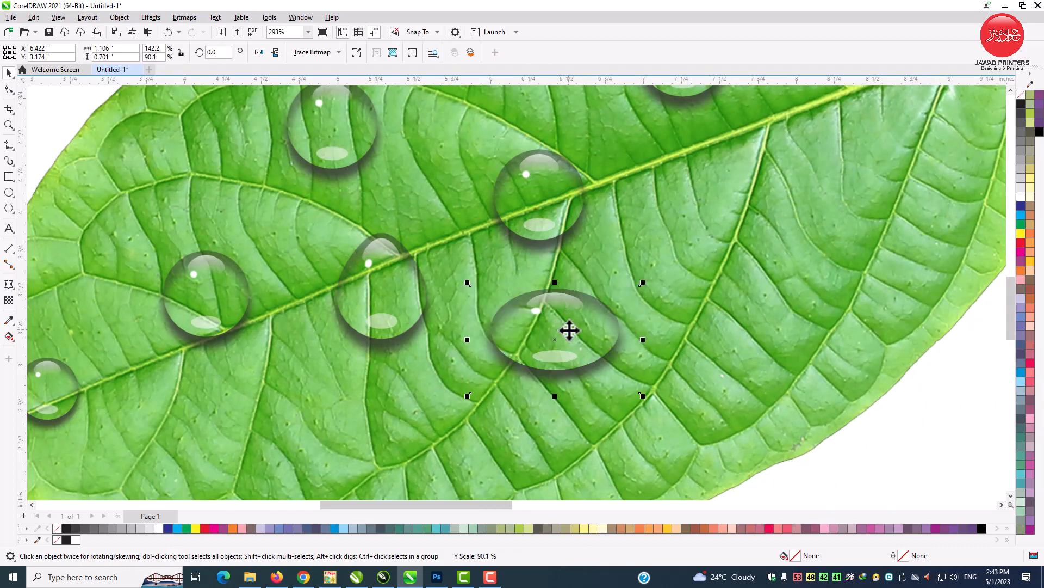
scroll(569, 328, down, 2)
drag(569, 329, 700, 342)
drag(757, 298, 713, 272)
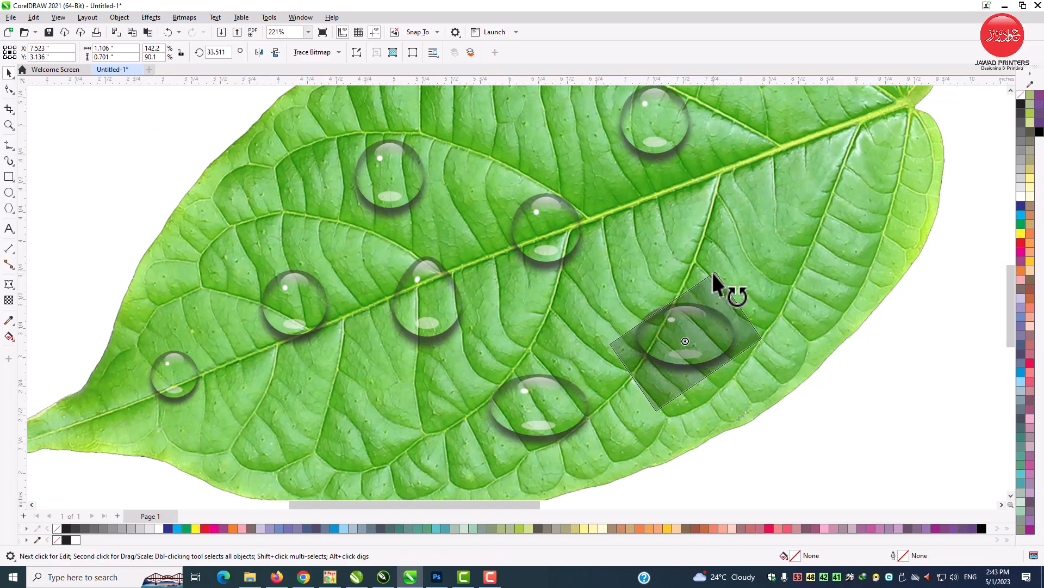
click(709, 317)
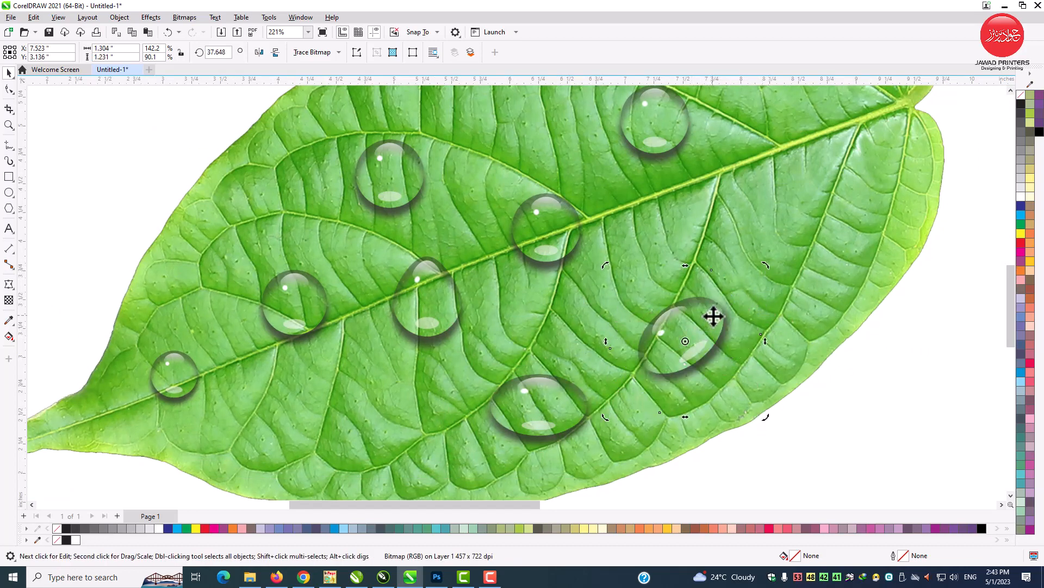
drag(765, 266, 752, 284)
drag(674, 328, 650, 300)
Step: Shift the middle drop slightly along the central vein and copy the teardrop near the leaf's stem, scaled to 66.9%
drag(560, 246, 566, 246)
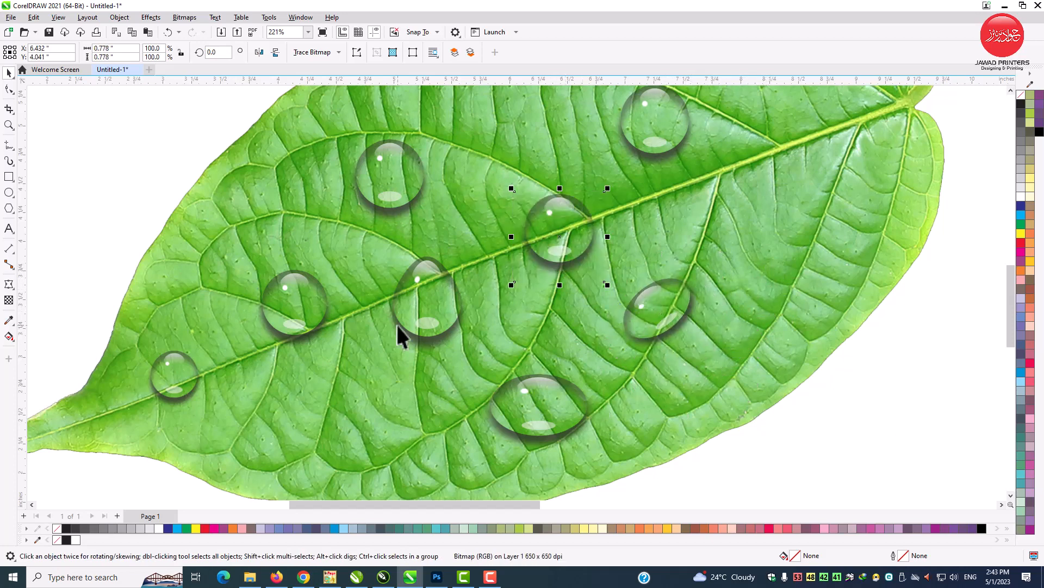
drag(403, 330, 761, 211)
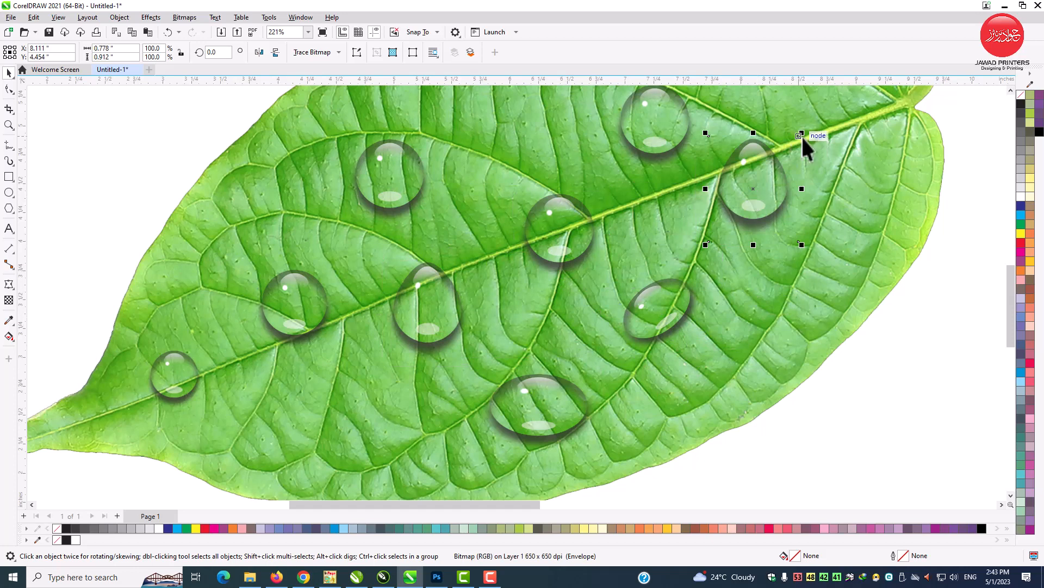
drag(801, 135, 850, 145)
Step: Copy the small drop near the leaf tip to the green leaf's upper edge
scroll(823, 241, down, 2)
click(607, 273)
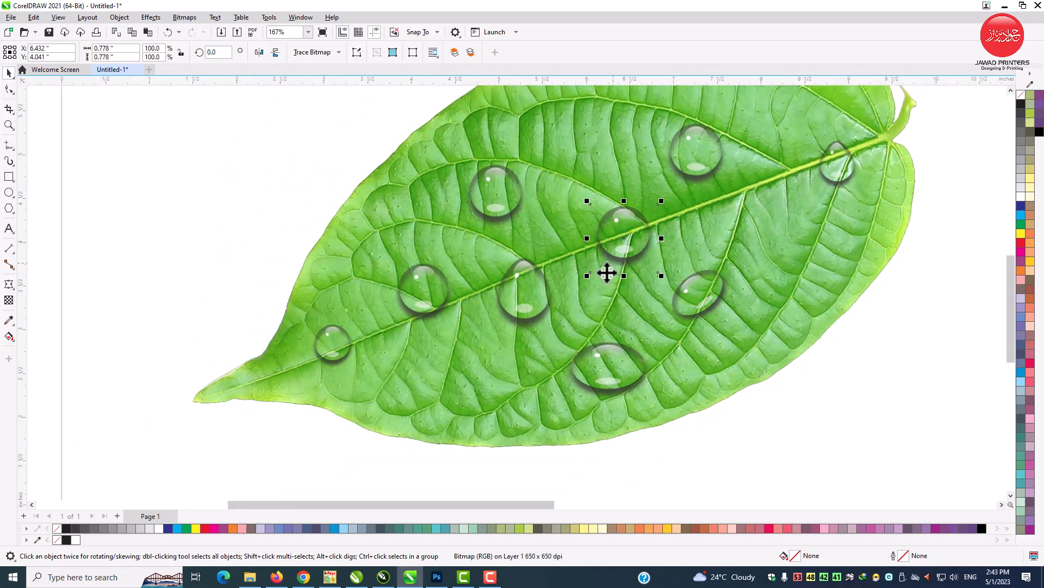
drag(334, 344, 588, 111)
Step: Move the original drop group off the page to its left and place the maple leaf just beside the page's right edge
scroll(599, 250, down, 2)
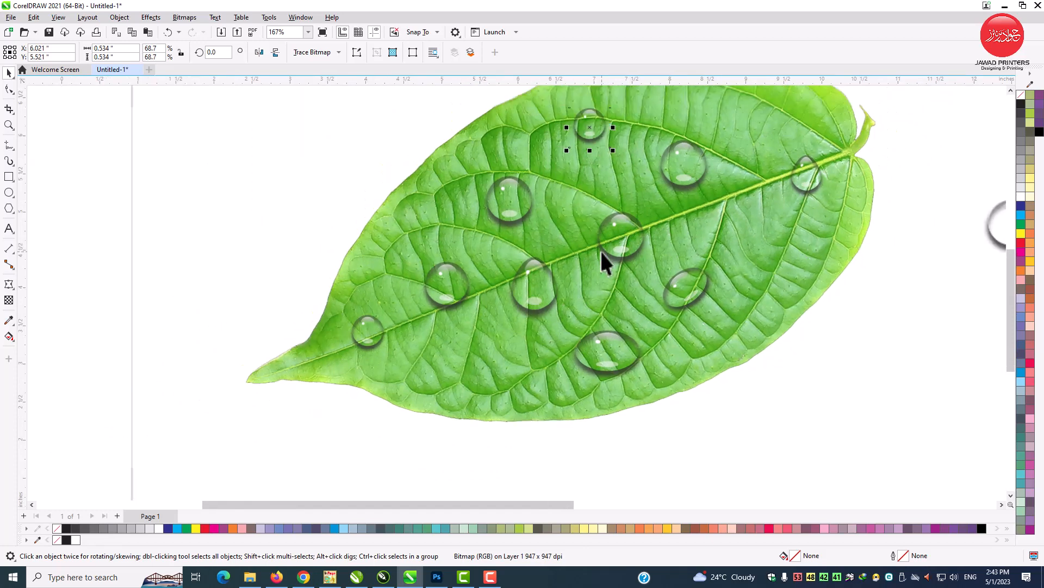
scroll(601, 251, down, 1)
drag(835, 236, 201, 235)
scroll(275, 326, down, 1)
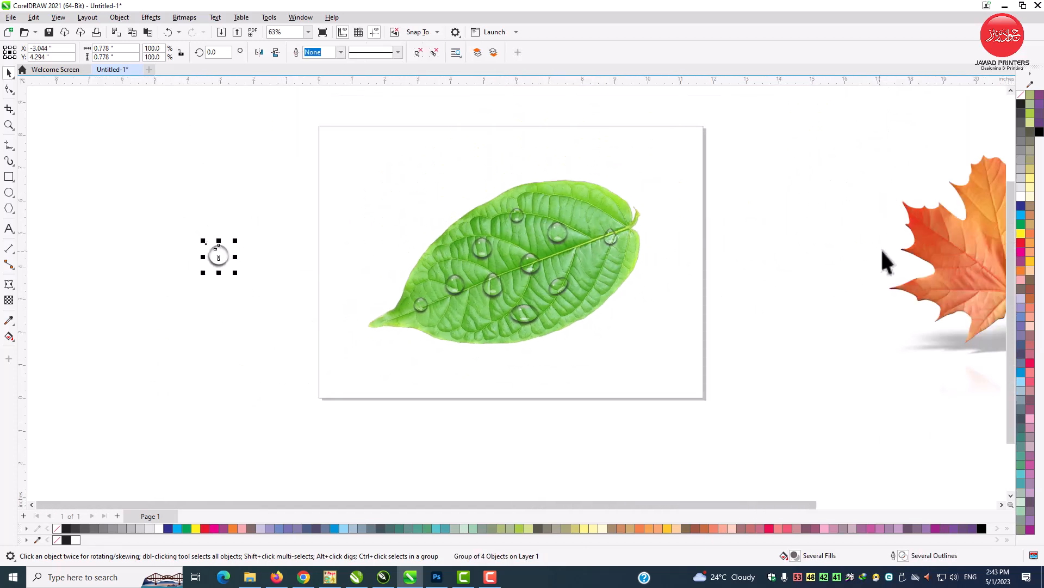
drag(883, 253, 707, 263)
key(Escape)
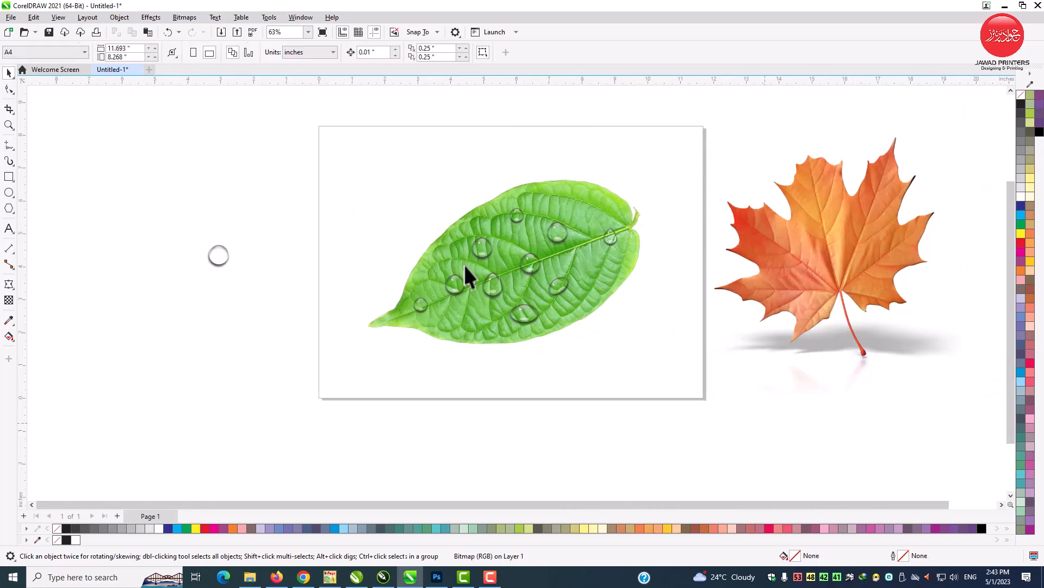
key(z)
drag(870, 337, 870, 337)
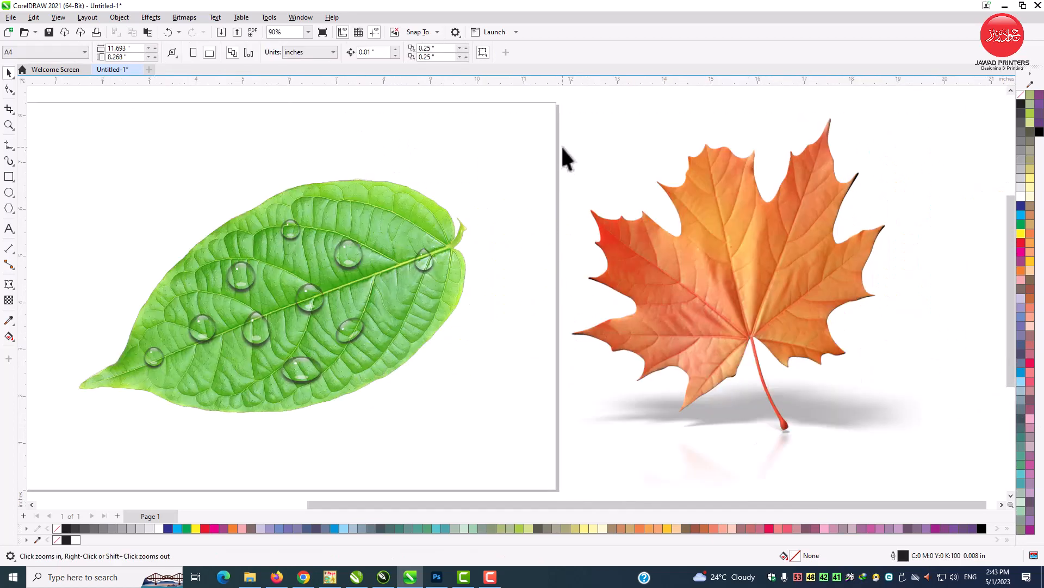
Step: Copy all ten drops from the green leaf and paste them onto the maple leaf, scaled down to about 83.4%
drag(563, 149, 163, 384)
right_click(256, 326)
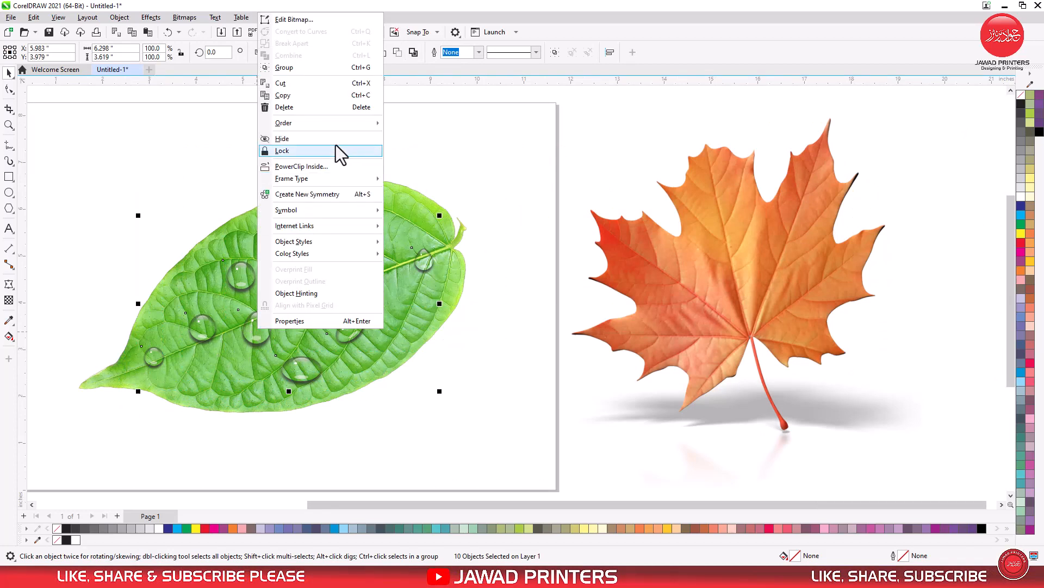
click(353, 97)
right_click(511, 93)
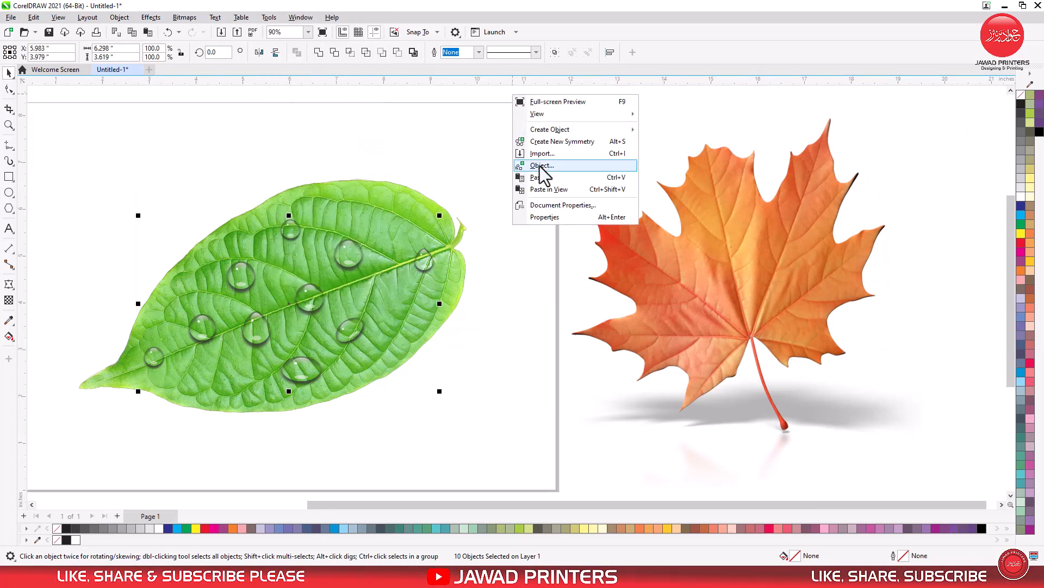
click(547, 177)
drag(337, 314, 766, 279)
drag(887, 183, 859, 192)
Step: Move the two drops lying outside the maple leaf's outline onto its right and lower-left lobes
key(z)
drag(585, 155, 857, 340)
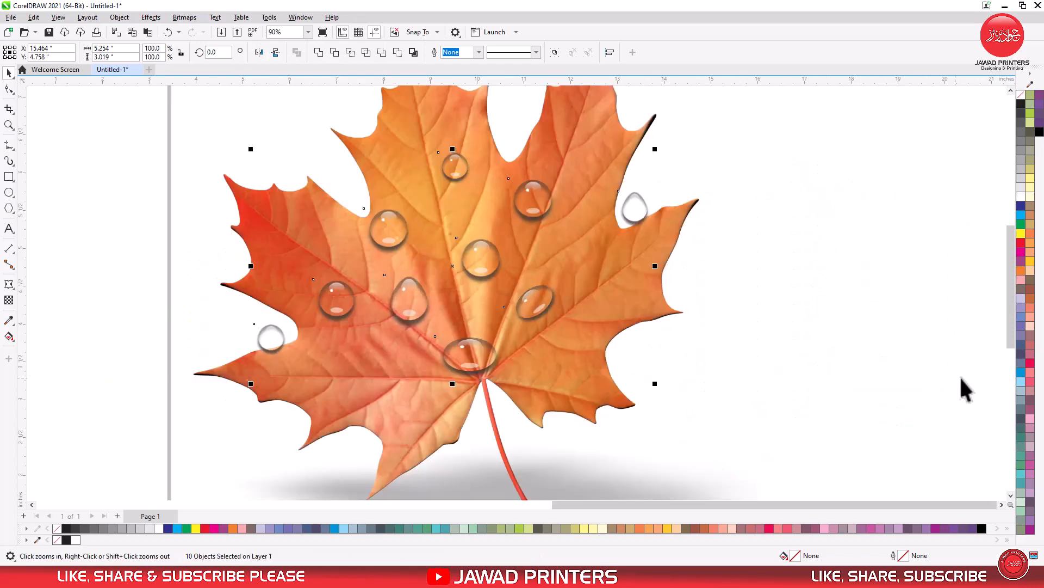
key(space)
drag(634, 207, 626, 267)
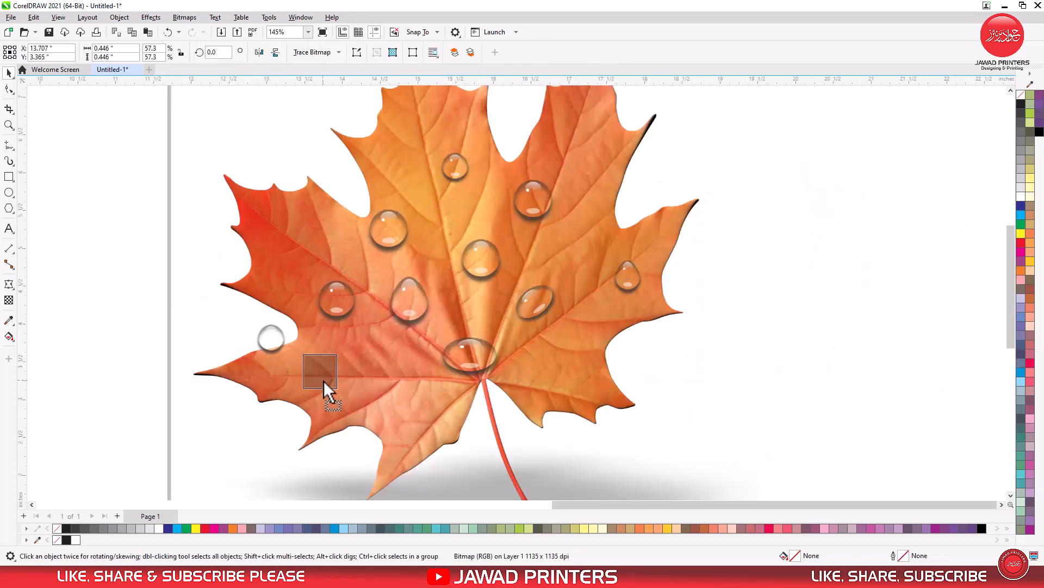
Step: Spread the other drops across the maple leaf's lobes, placing the oval drop just left of the stem junction
drag(475, 357, 478, 350)
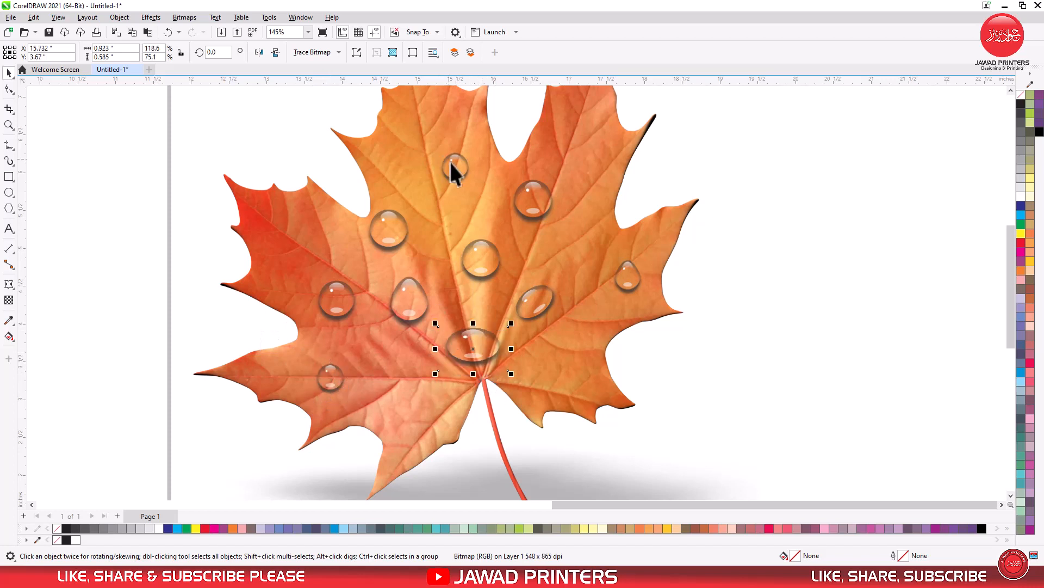
drag(397, 223, 405, 220)
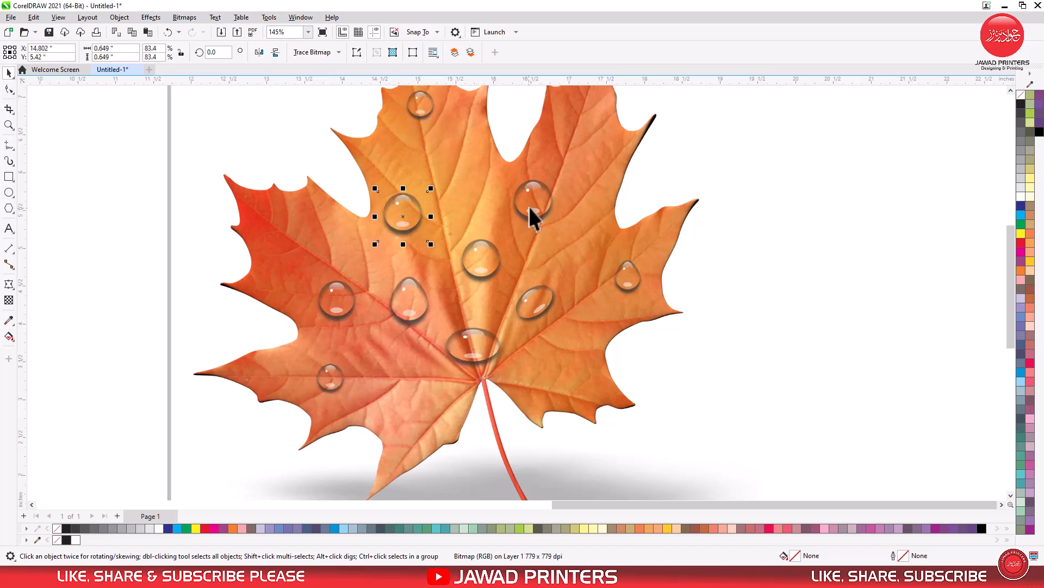
drag(329, 297, 306, 262)
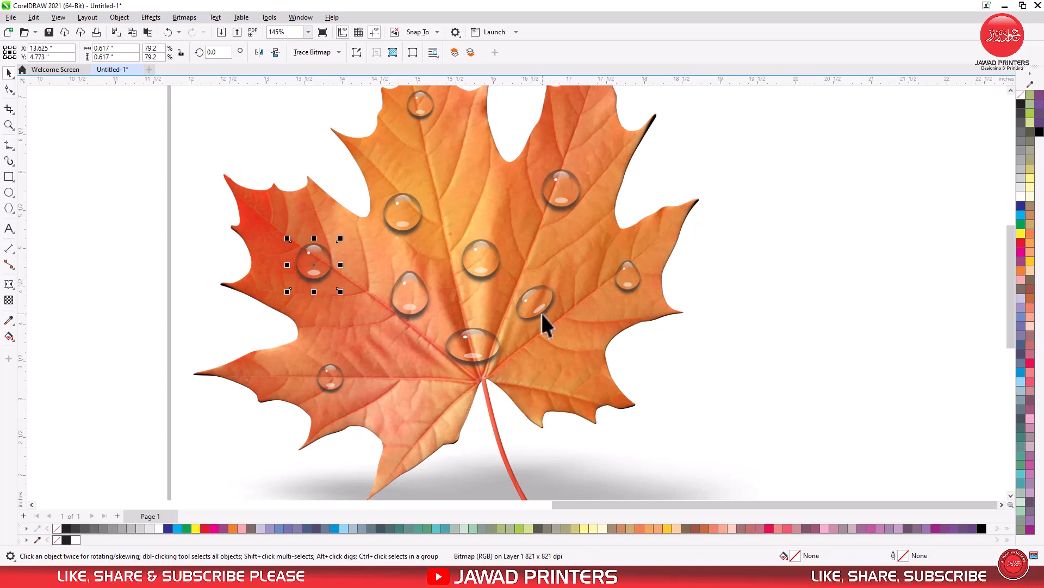
drag(458, 357, 430, 369)
scroll(430, 369, down, 3)
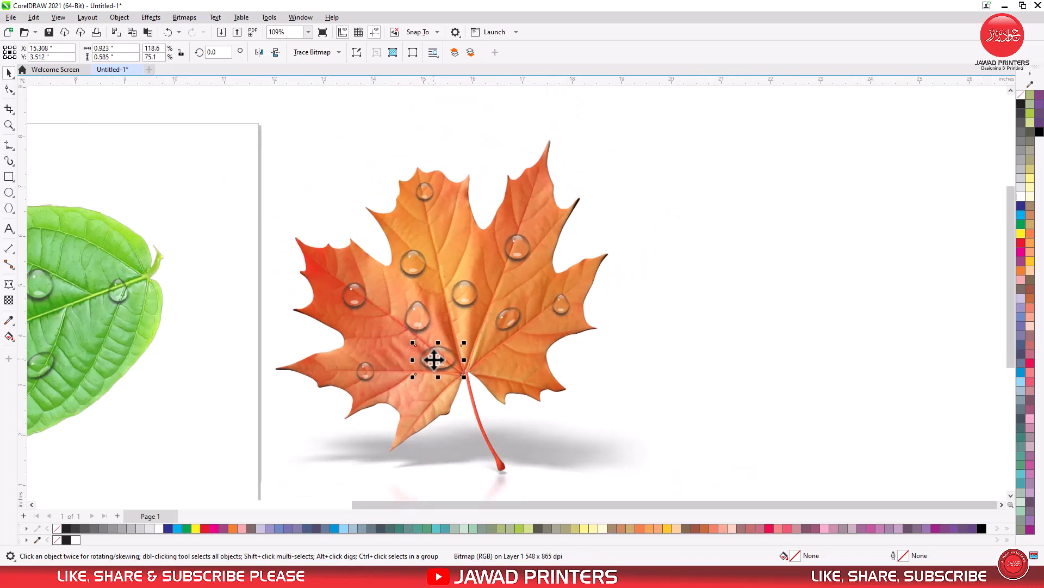
click(632, 187)
Step: Move the green leaf together with its drops toward the page's right edge, next to the maple leaf
scroll(387, 446, down, 1)
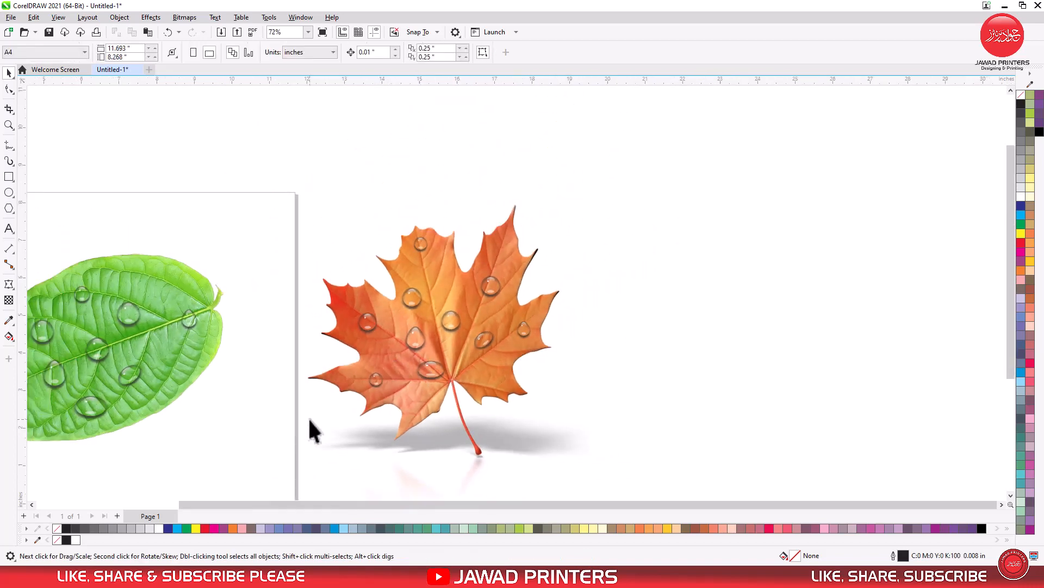
scroll(308, 416, down, 1)
drag(367, 504, 308, 500)
drag(335, 237, 687, 498)
drag(448, 403, 510, 400)
click(215, 364)
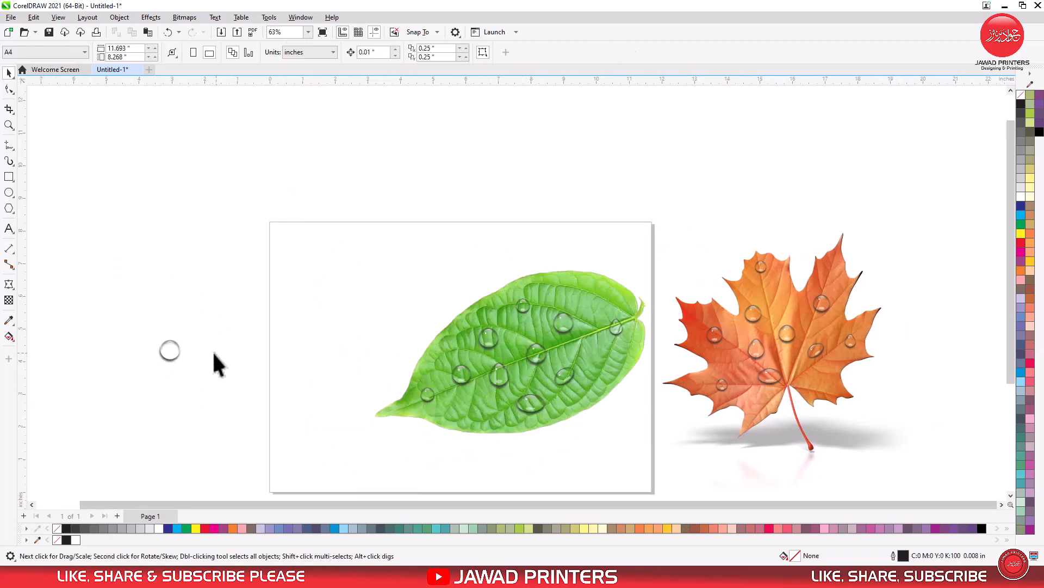
Step: Draw a circle about 1.17 inches across around the original drop group and fill it red
key(z)
drag(193, 364, 158, 330)
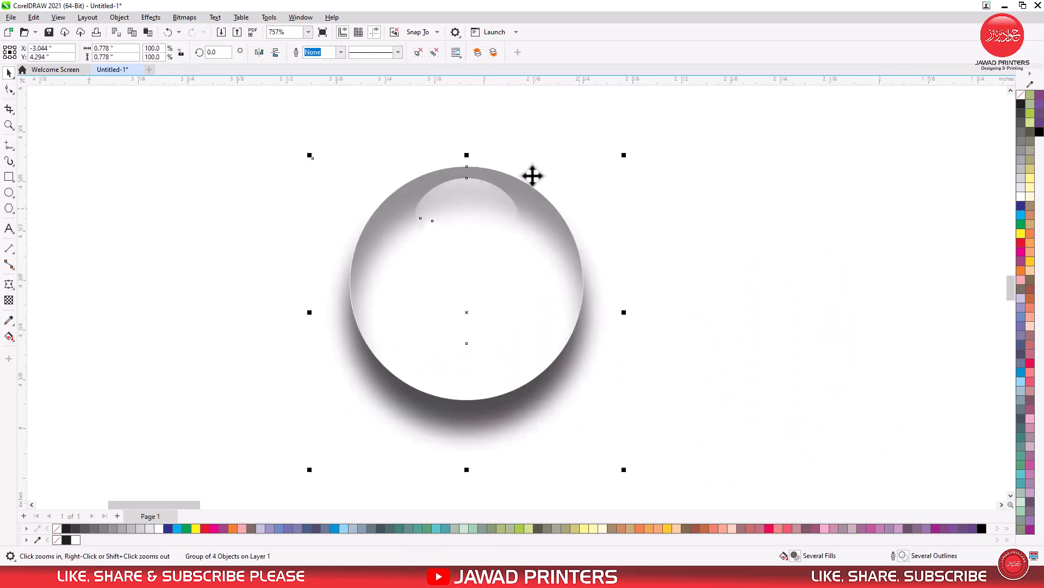
scroll(538, 331, down, 5)
click(305, 267)
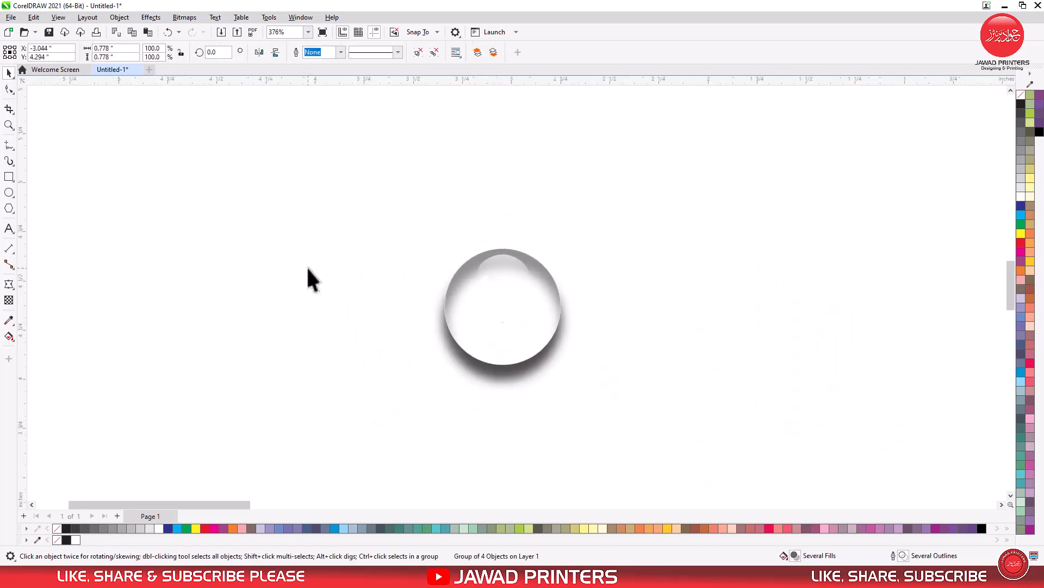
click(9, 192)
drag(384, 191, 621, 428)
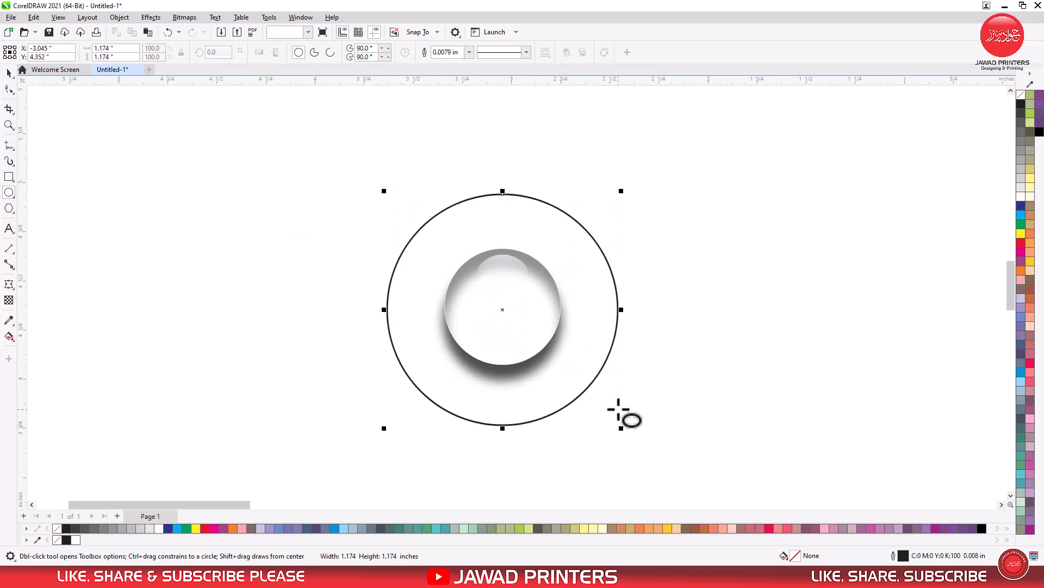
click(205, 528)
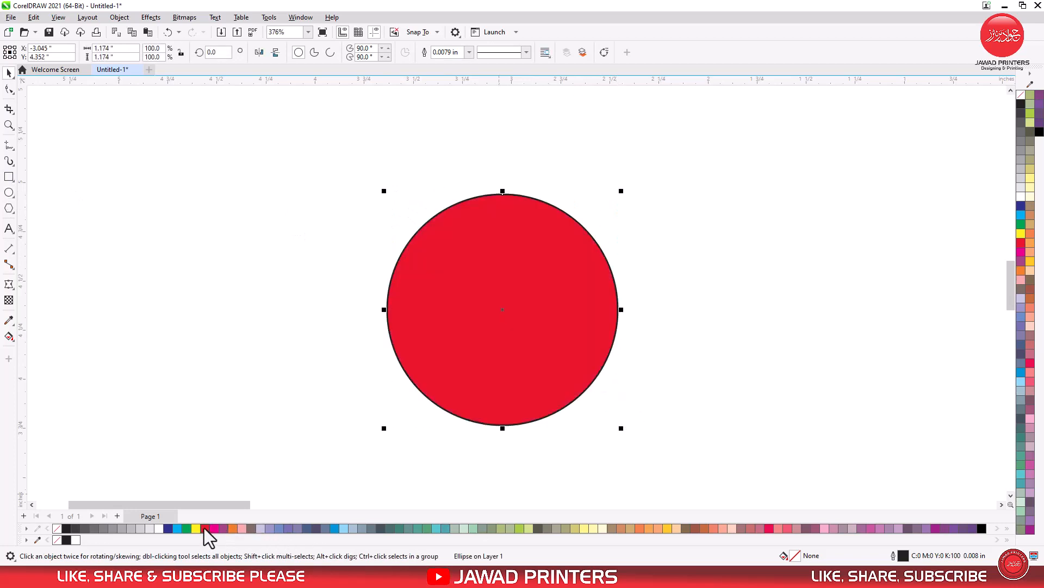
Step: Send the red circle to the back of the layer, behind the drop
right_click(504, 275)
mouse_move(539, 333)
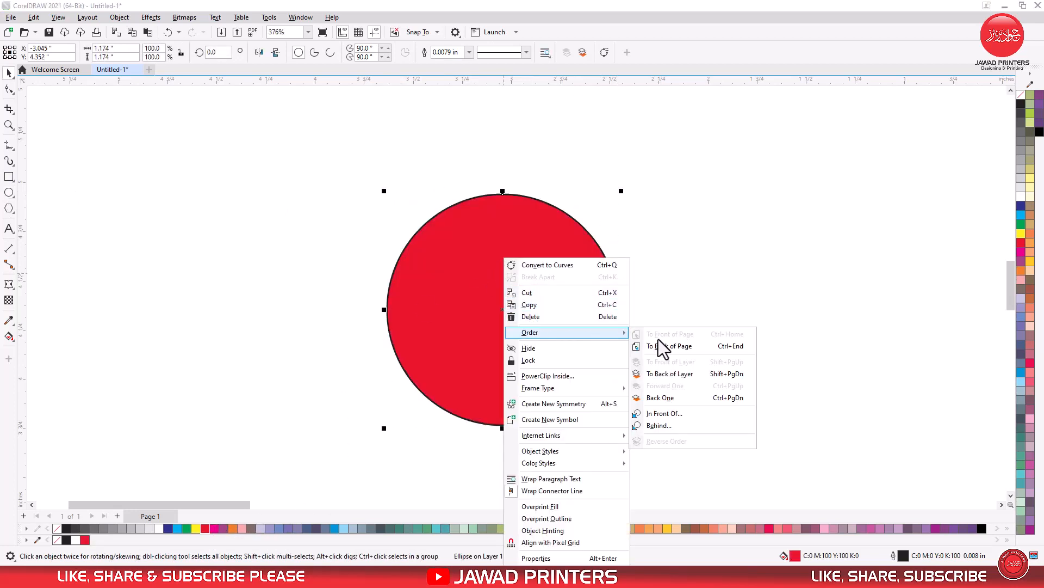
click(670, 373)
Step: Try moving the drop group over the red circle and undo the move
click(501, 299)
drag(508, 320, 453, 299)
key(ctrl+z)
Step: Move the red circle with its drop to the page's upper-left corner
scroll(562, 320, down, 8)
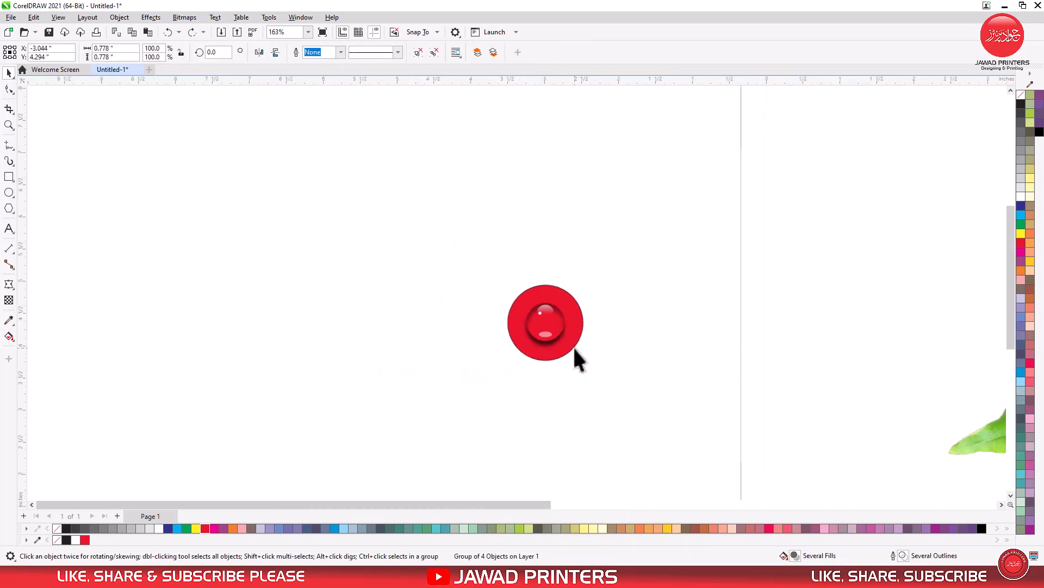
scroll(575, 350, down, 2)
drag(542, 339, 759, 169)
click(716, 270)
Step: Select both leaves, fit them in the view and show the finished artwork in a full-screen preview
key(F4)
click(549, 248)
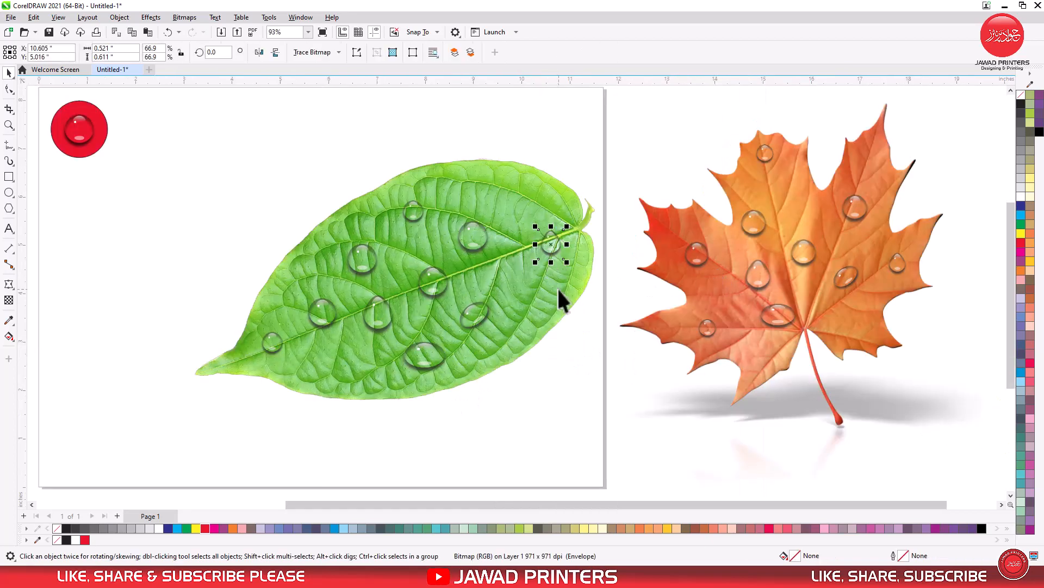
click(585, 320)
shift+click(688, 355)
key(shift+F2)
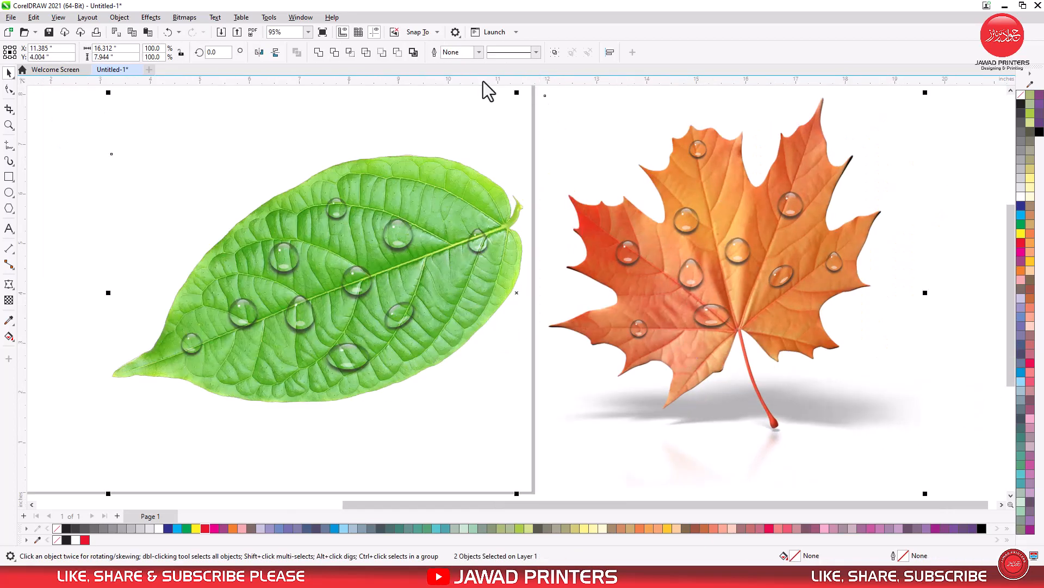
click(325, 34)
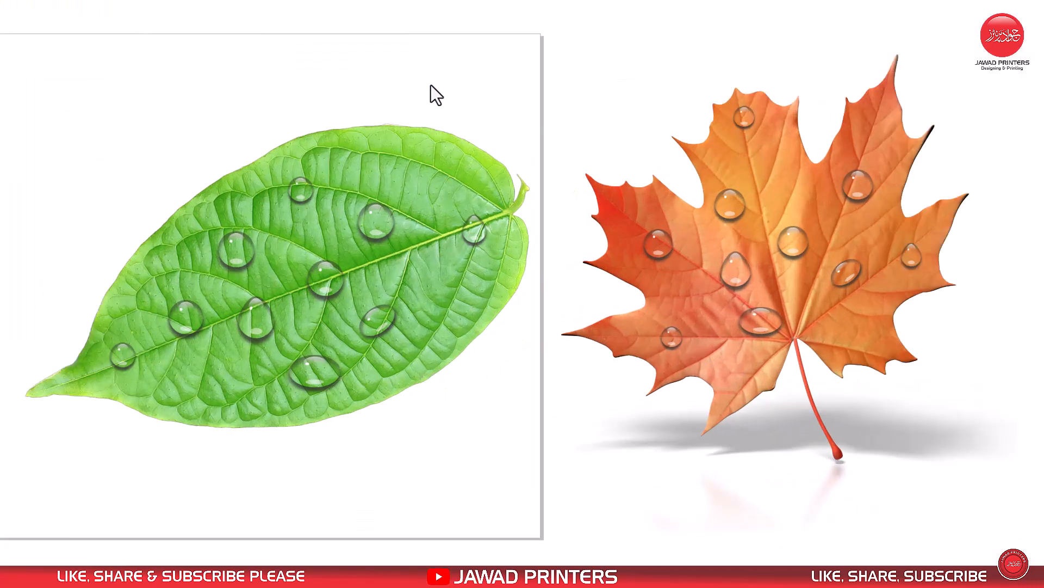